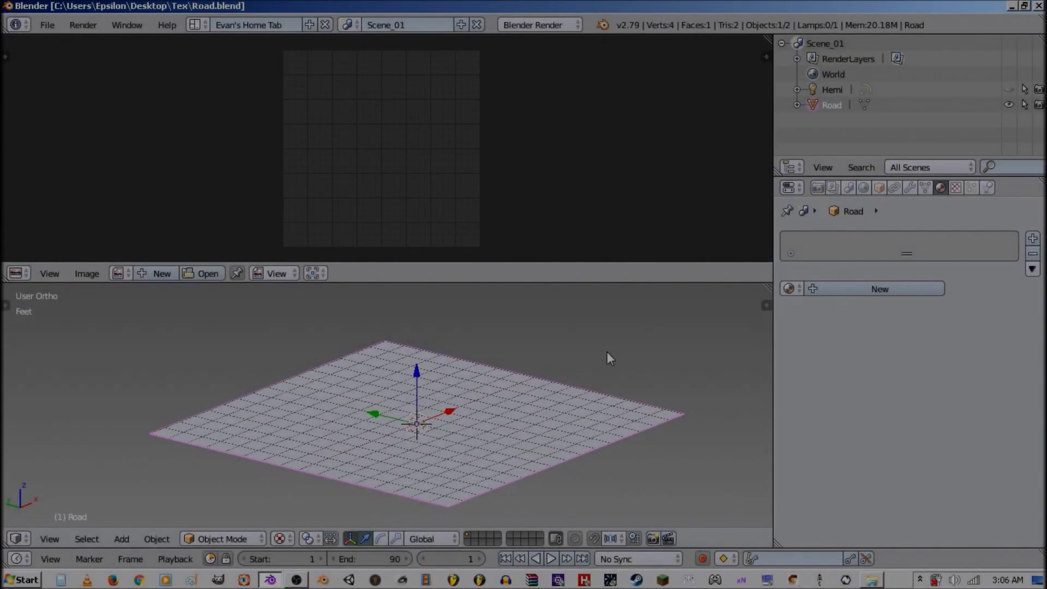
Show the 3D viewport's properties sidebar and verify GLSL is the Shading mode
middle_click_drag(570, 372, 513, 366)
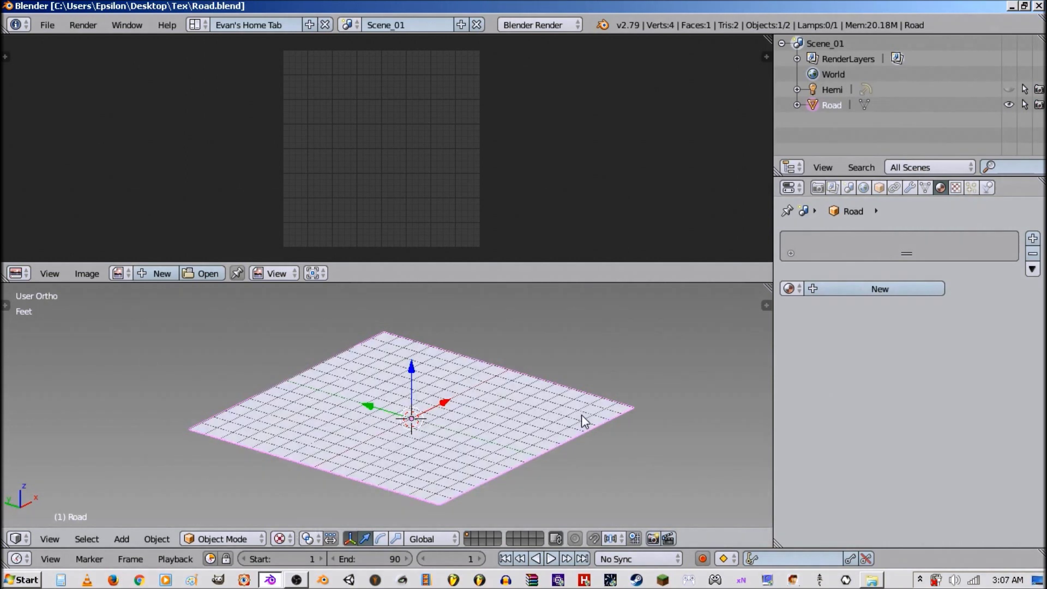
key("n")
scroll(724, 434, "down", 8)
scroll(703, 414, "up", 4)
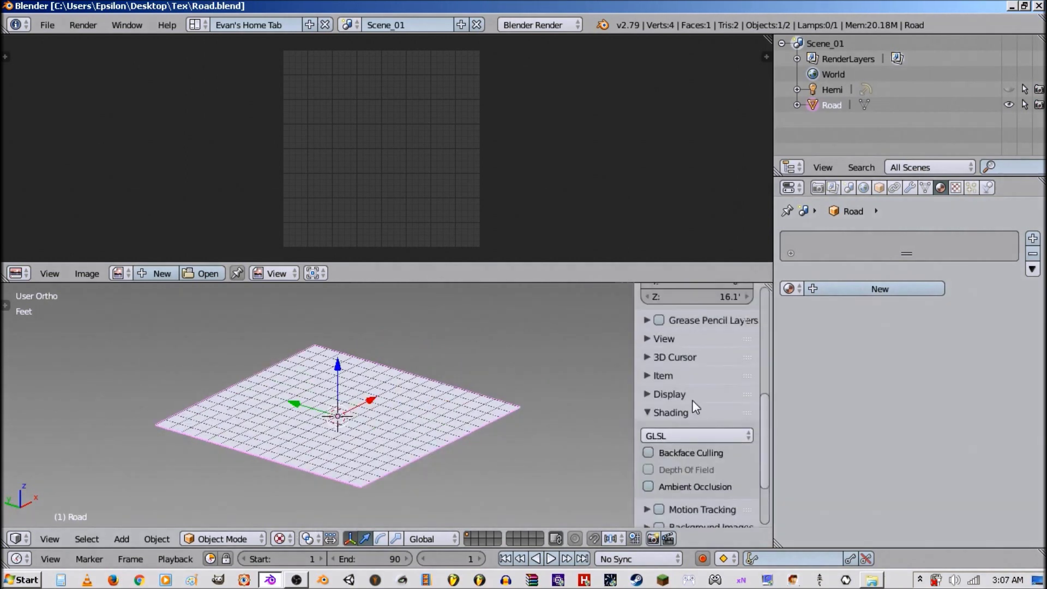
left_click(688, 394)
left_click(685, 394)
left_click(688, 435)
left_click(678, 412)
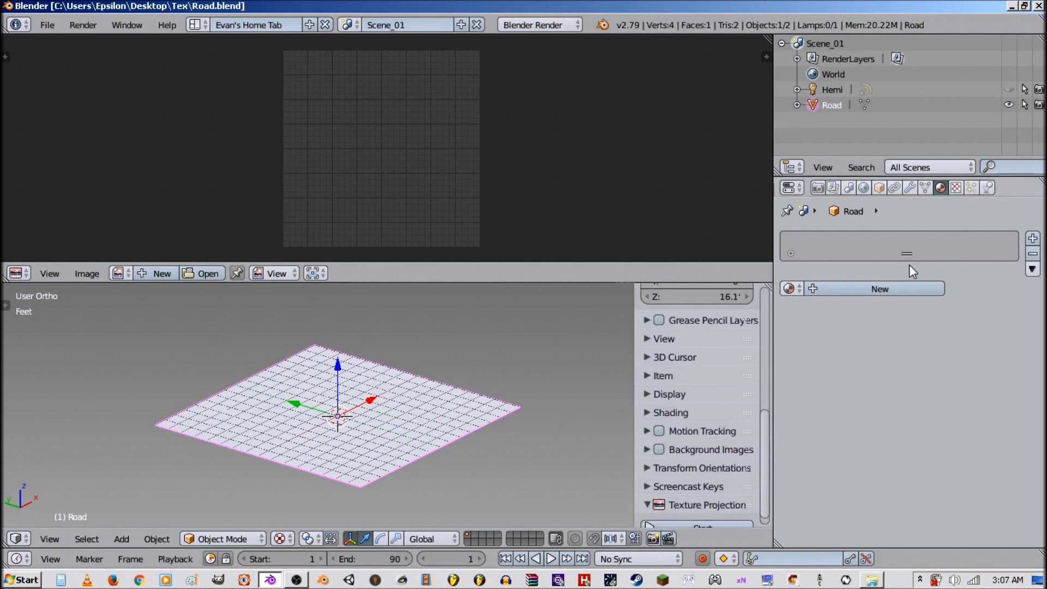
Add a new material and an image texture loading Road_01_Nrm_512.jpg, named after that file
left_click(882, 293)
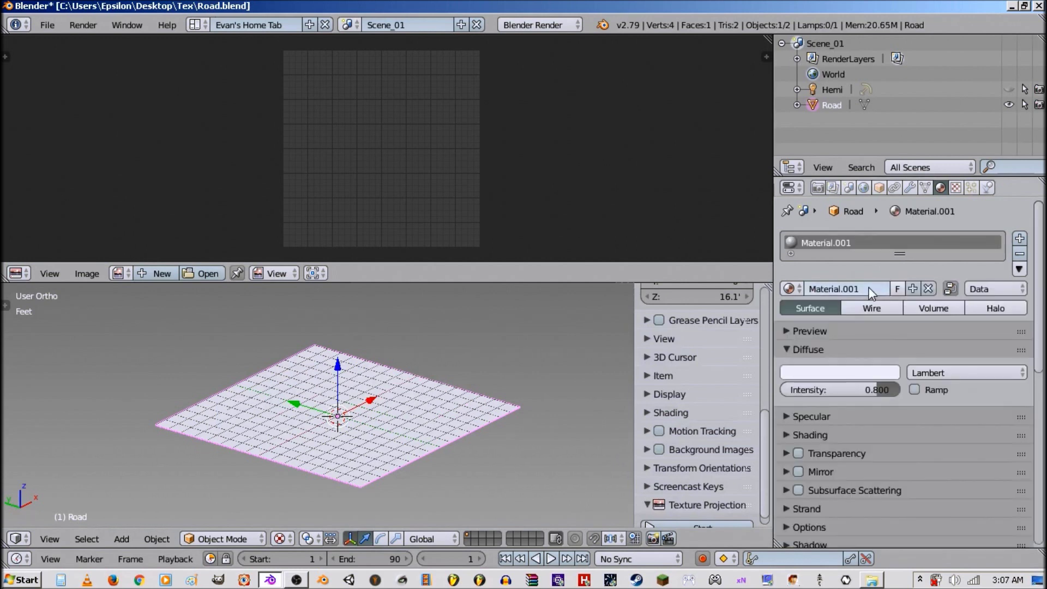
left_click(955, 188)
left_click(887, 332)
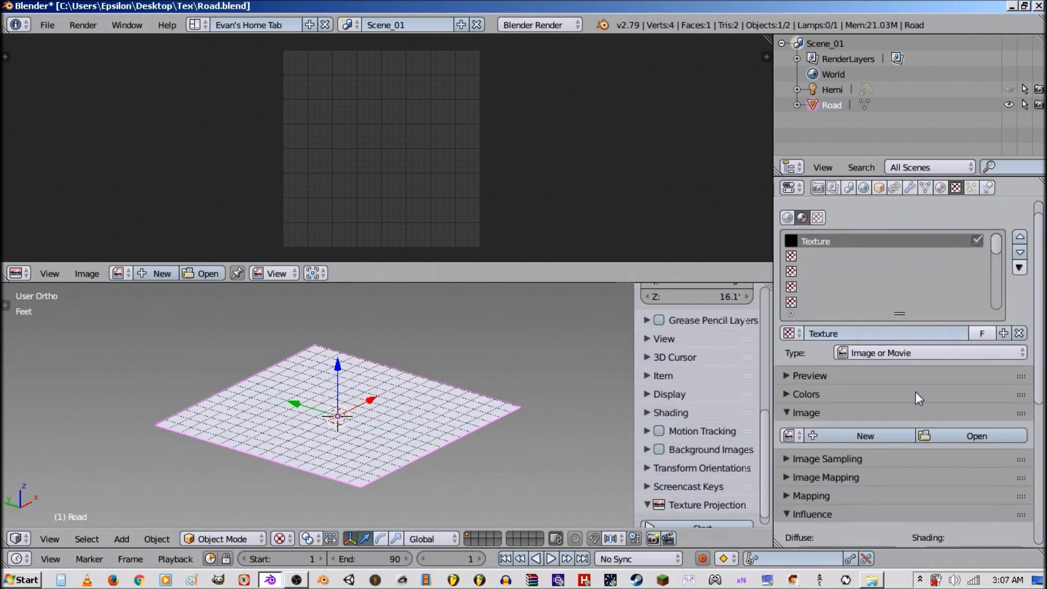
left_click(958, 435)
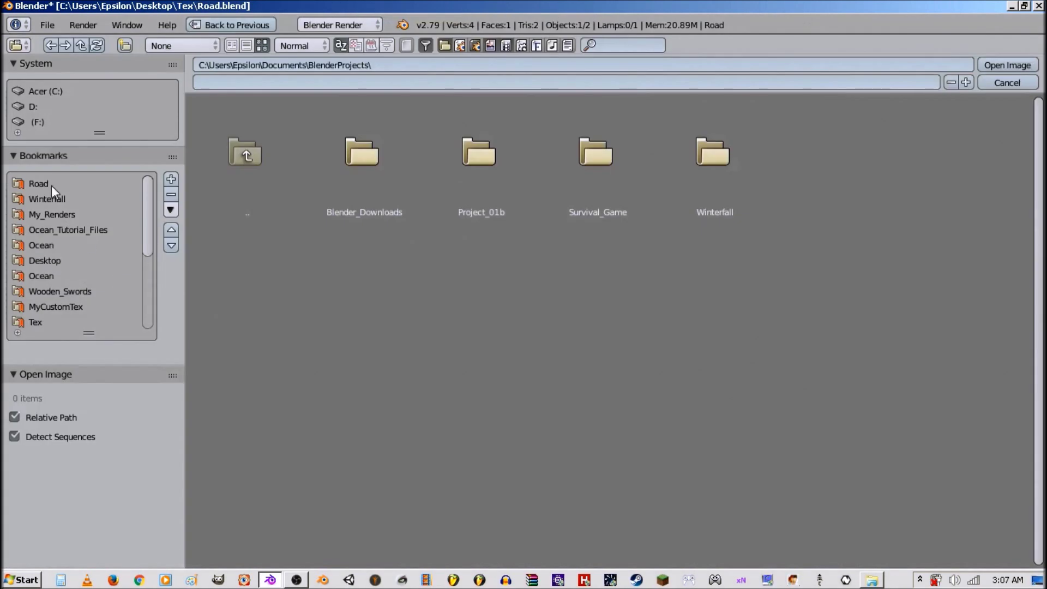
left_click(38, 184)
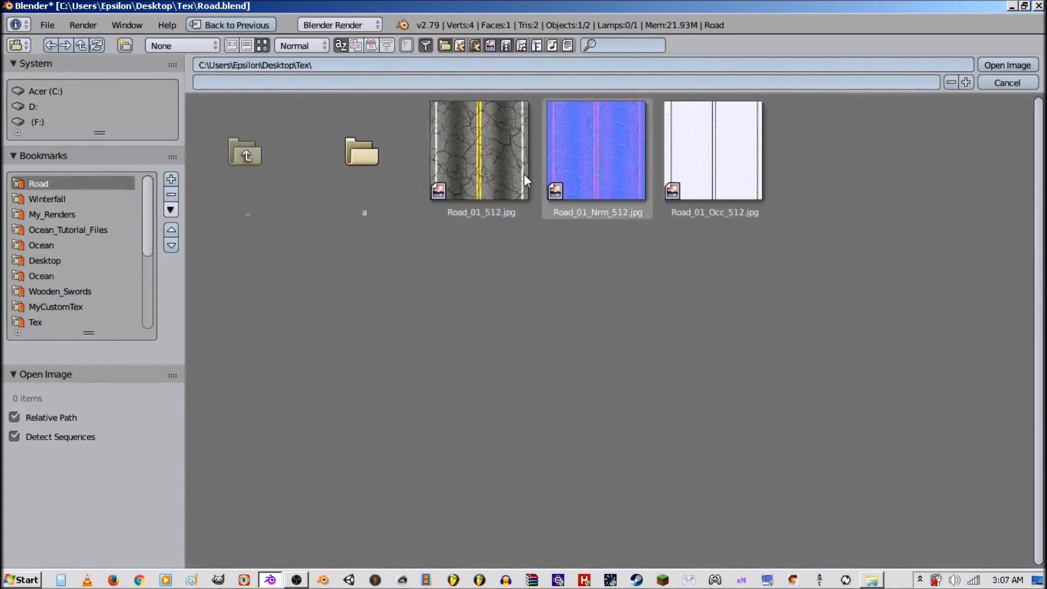
double_click(570, 169)
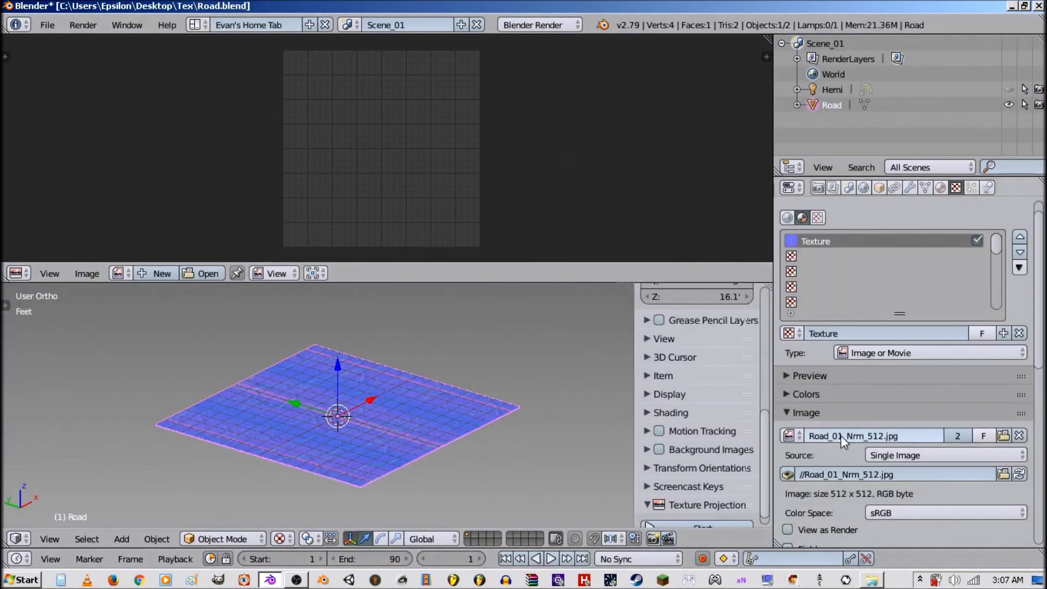
type("Road_01_Nrm_512.jpg")
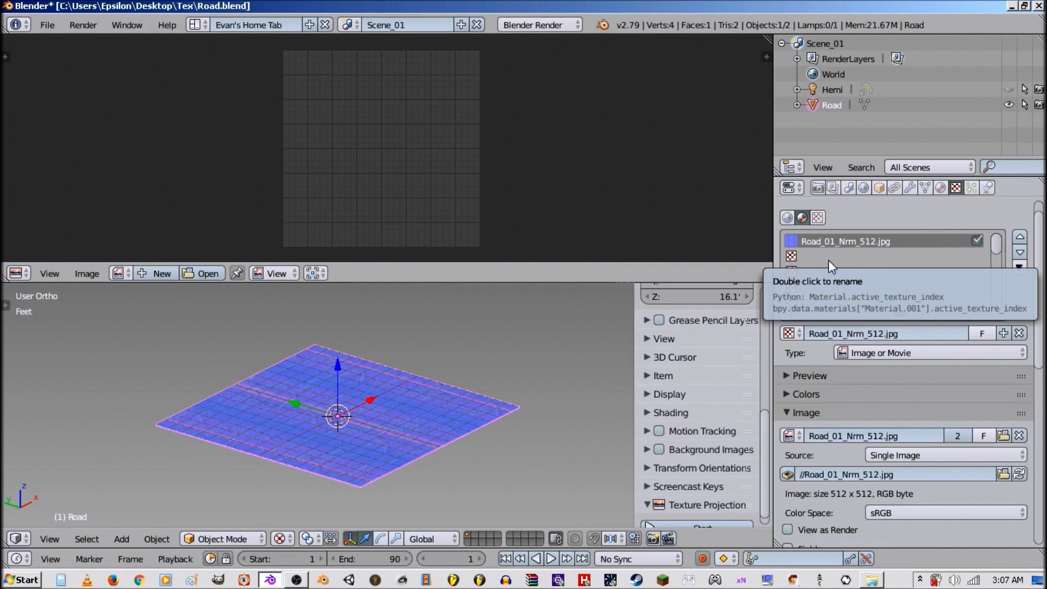
Mark the texture as a Normal Map affecting Geometry Normal instead of Diffuse Color
left_click(846, 412)
left_click(867, 431)
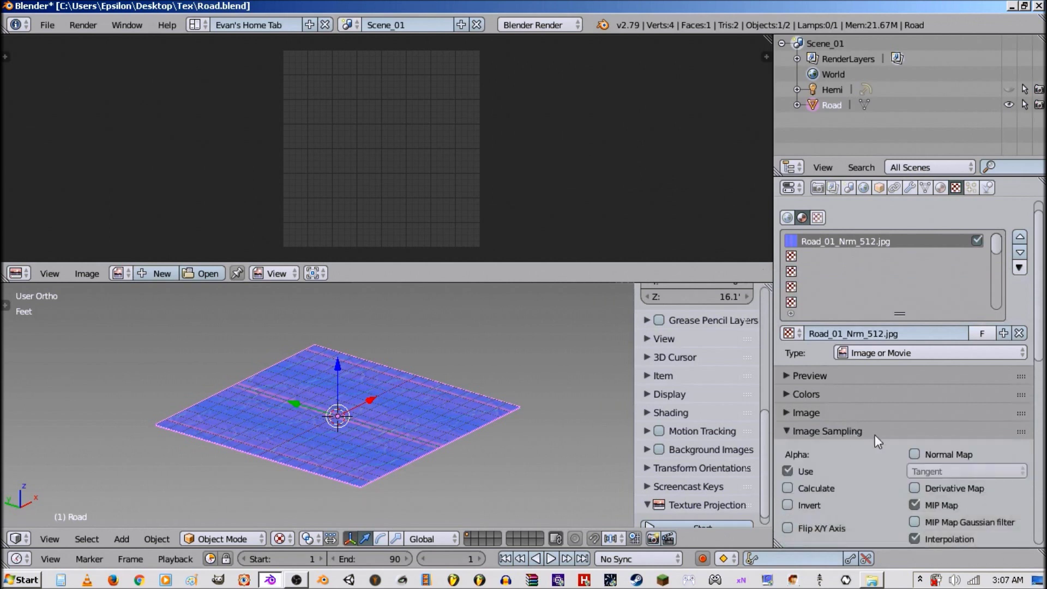
left_click(931, 452)
left_click(901, 428)
left_click(897, 487)
scroll(891, 444, "down", 3)
scroll(883, 436, "down", 5)
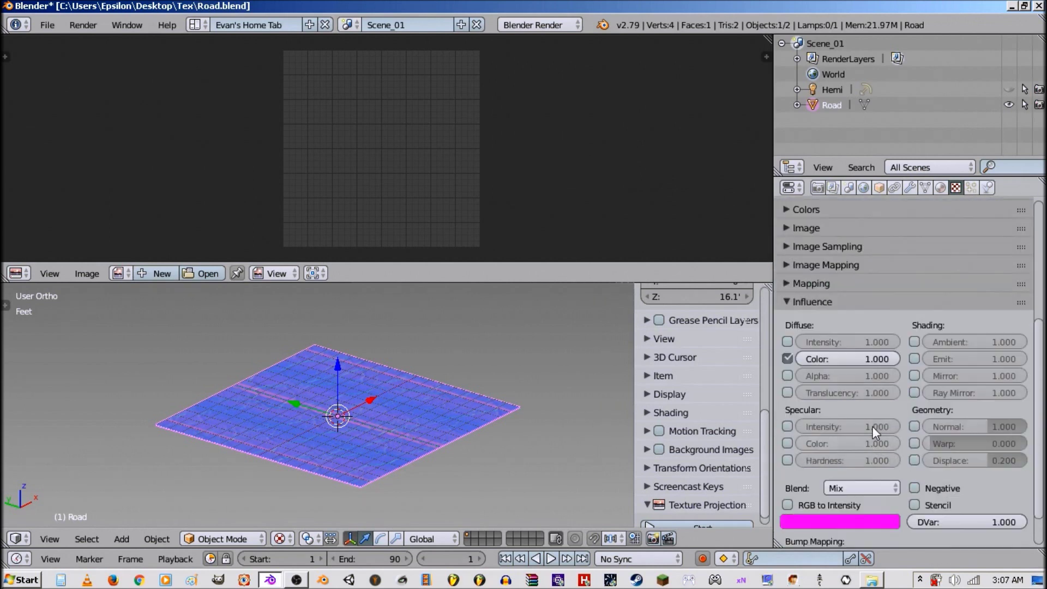
left_click(787, 358)
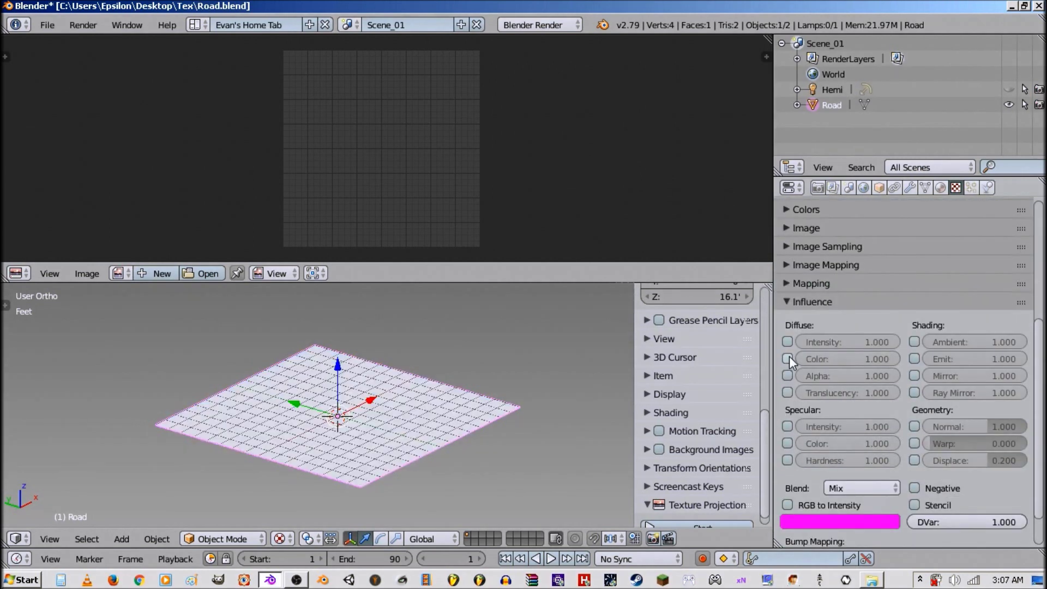
left_click(914, 427)
Replace the Hemi lamp with a Point lamp raised along Z above the road
left_click(833, 90)
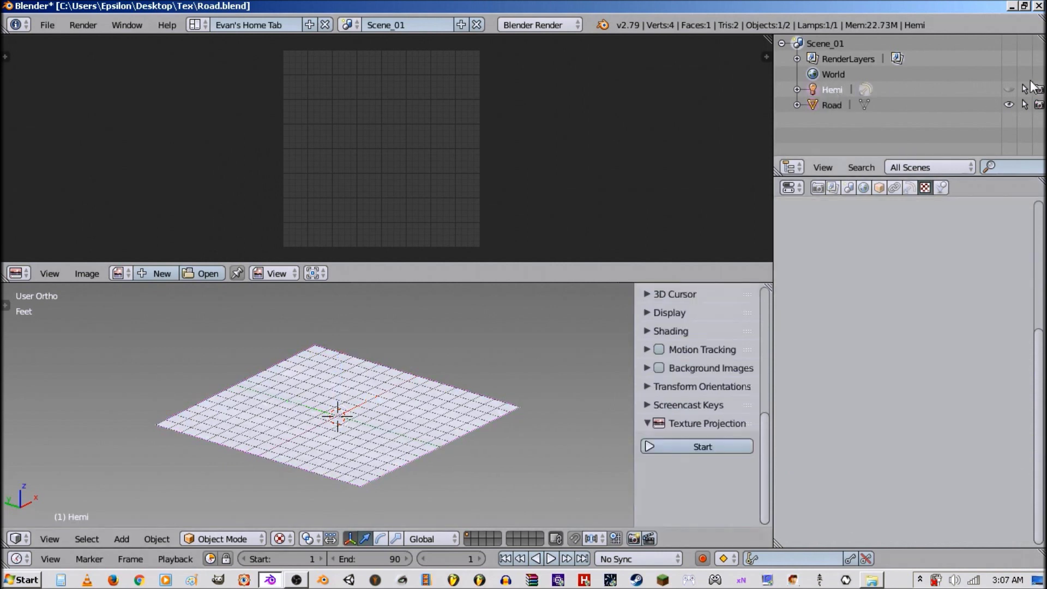
key("x")
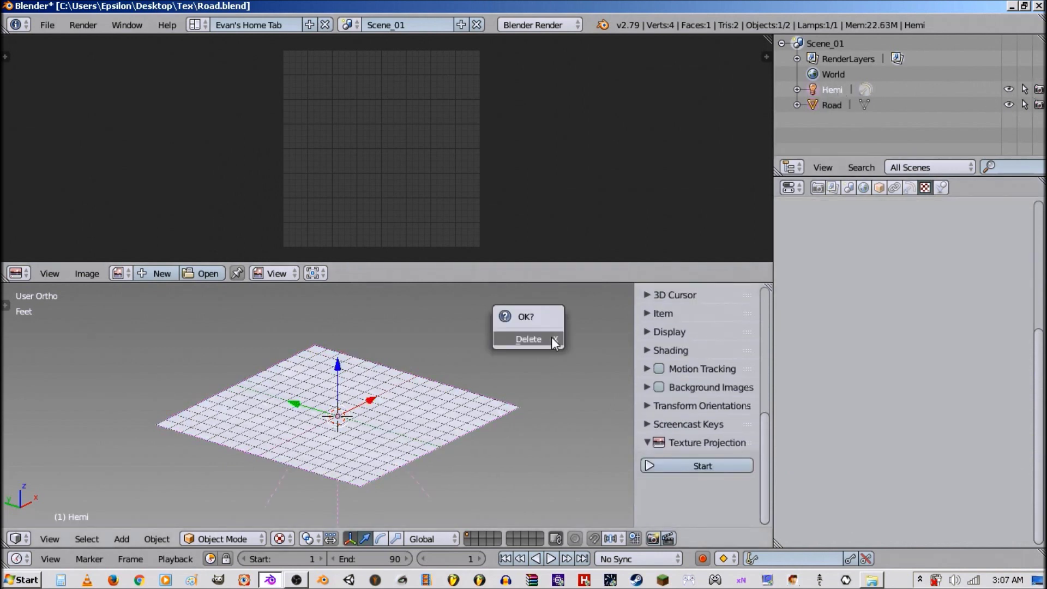
left_click(551, 337)
key("shift+a")
mouse_move(472, 381)
left_click(525, 380)
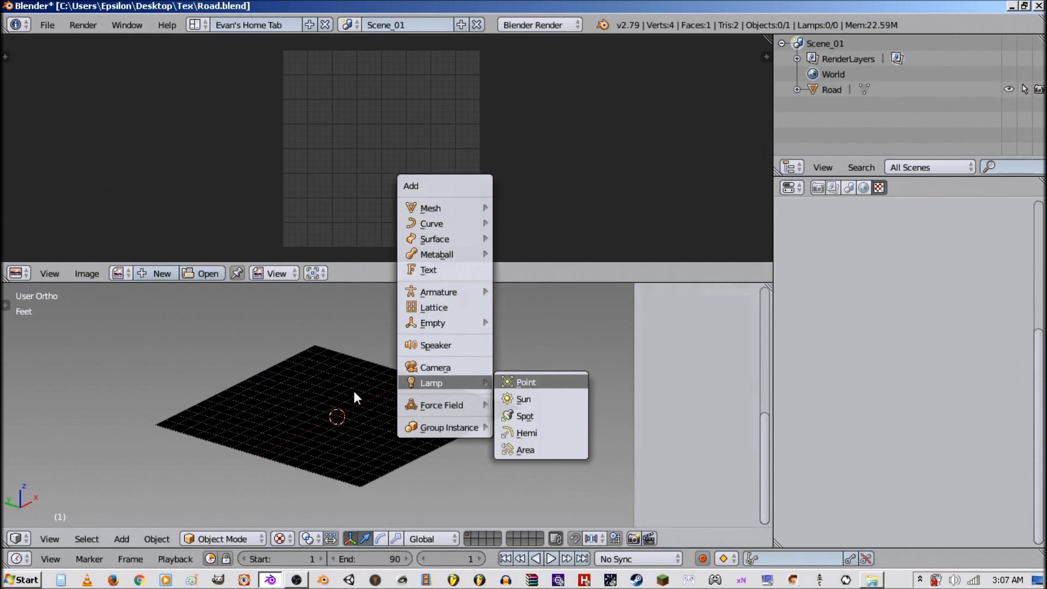
key("g")
key("z")
left_click(339, 373)
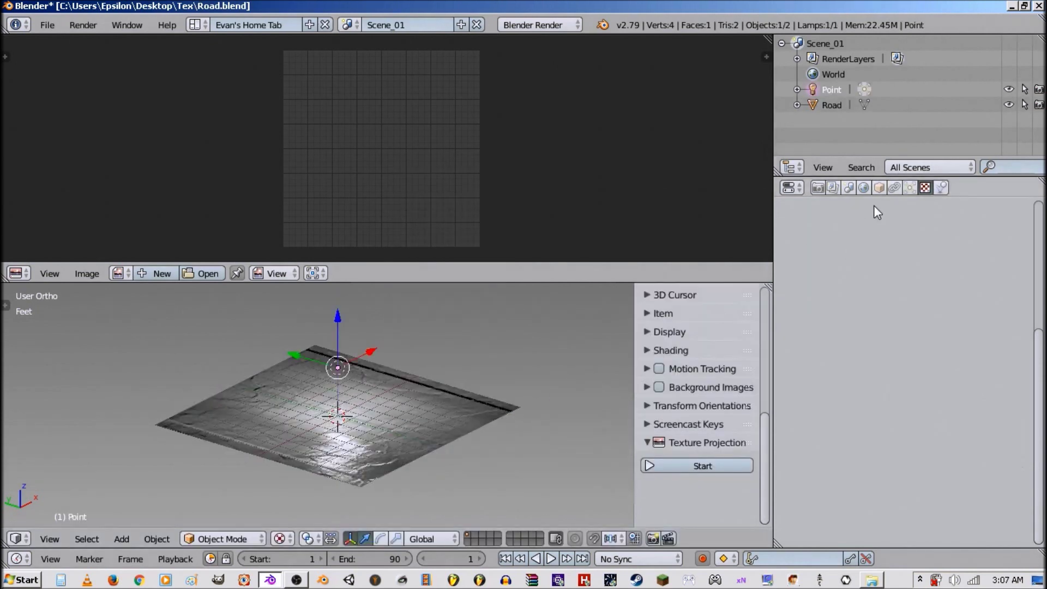
Reselect the Road plane and return to its texture settings
right_click(340, 425)
left_click(940, 187)
left_click(955, 187)
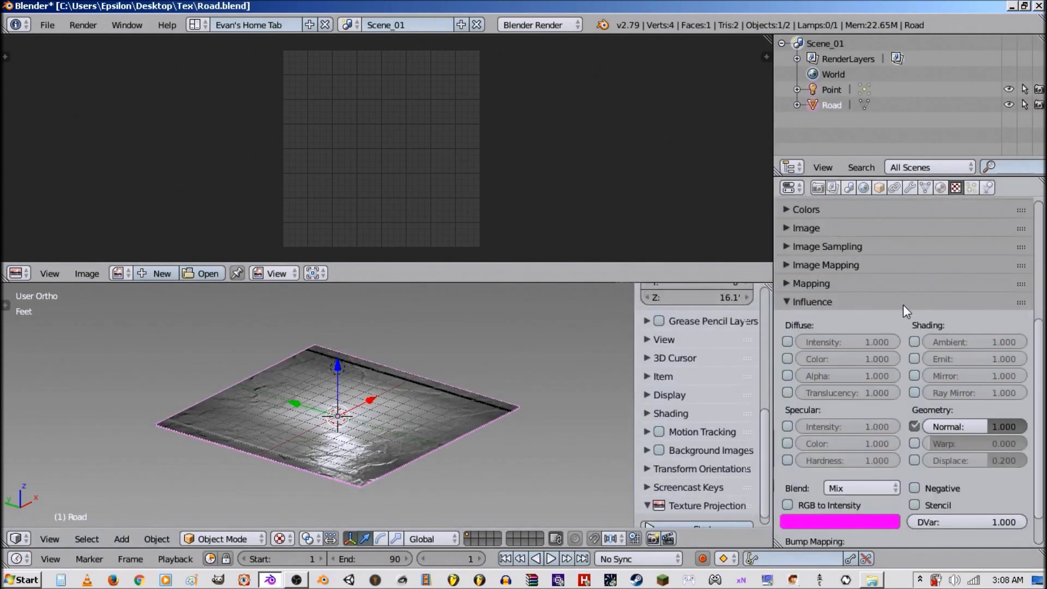
scroll(894, 327, "up", 8)
Load Road_01_512.jpg into a new second-slot texture named after it, then add a third texture
left_click(839, 276)
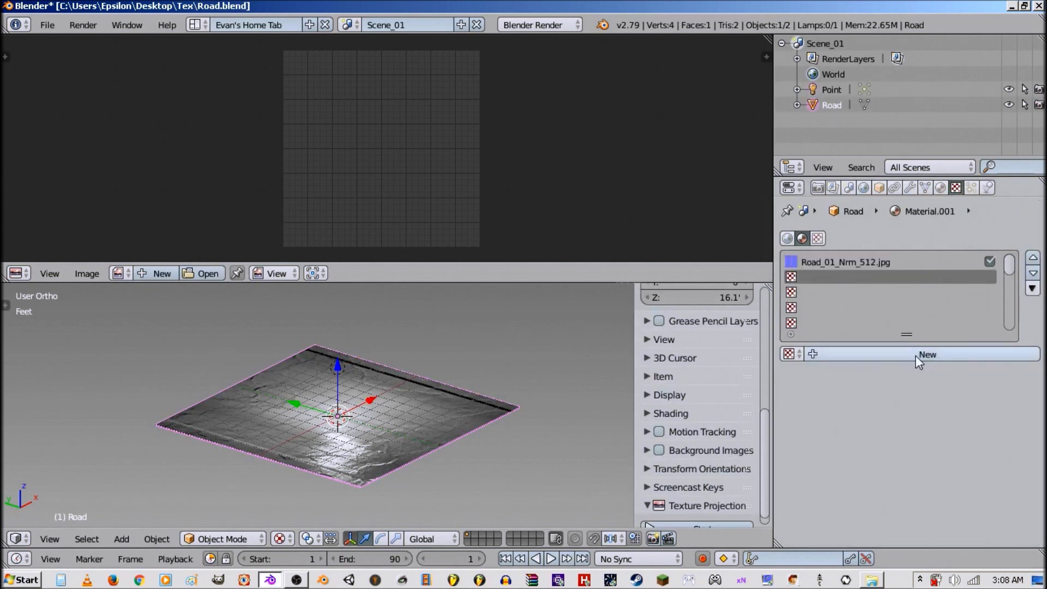
left_click(918, 354)
left_click(934, 433)
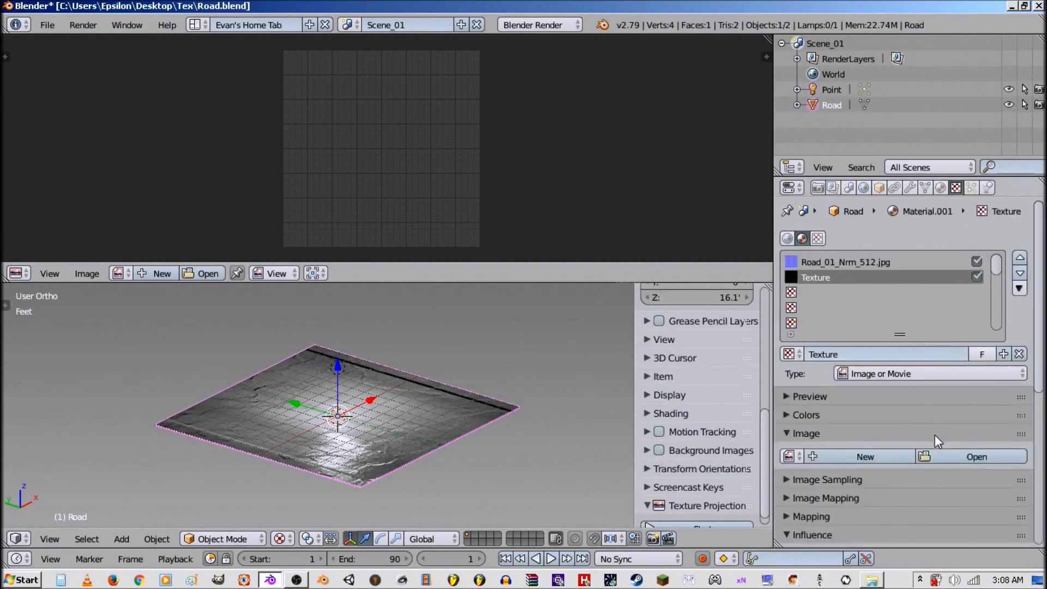
left_click(981, 454)
left_click(82, 184)
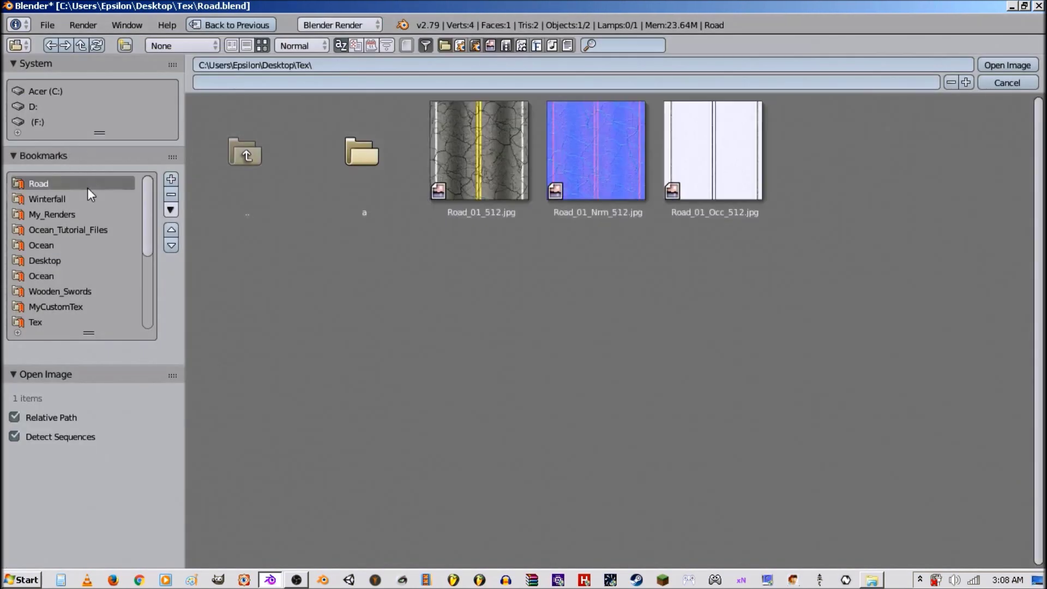
double_click(493, 163)
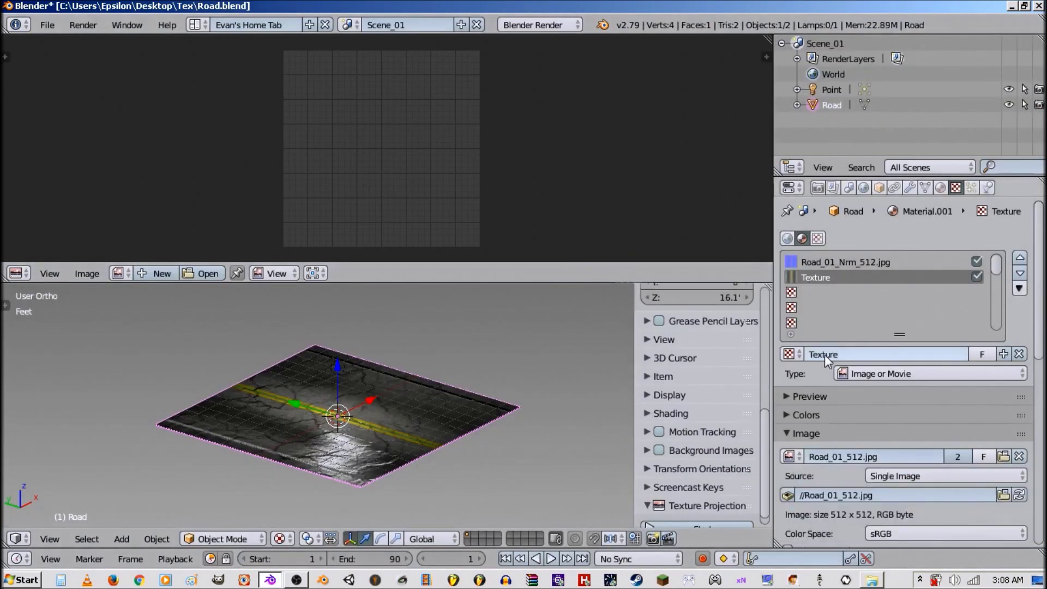
type("Road_01_512.jpg")
left_click(816, 292)
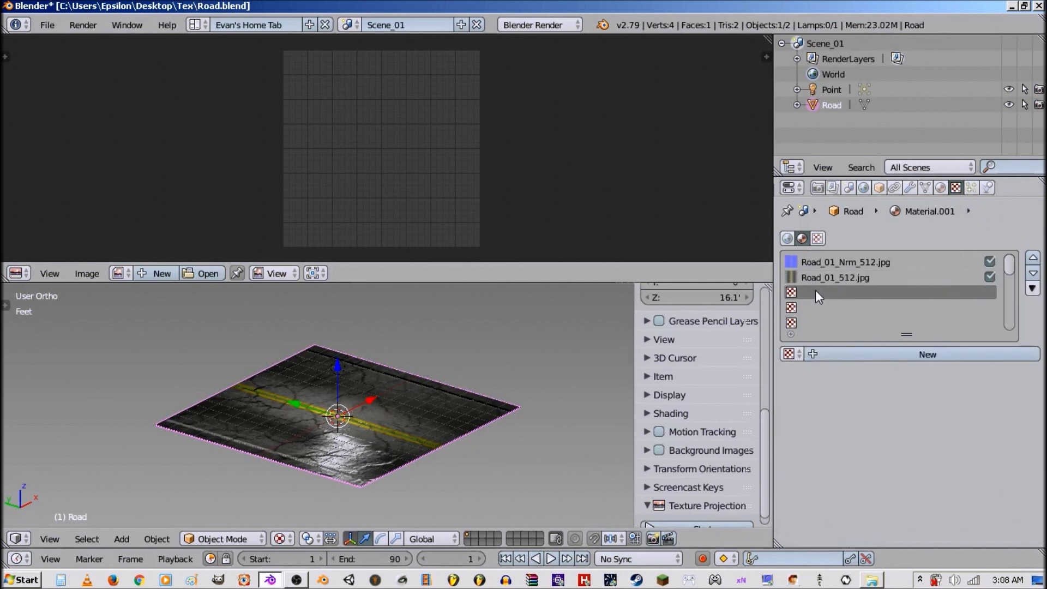
left_click(911, 353)
Load Road_01_Occ_512.jpg as the third texture's image
left_click(958, 456)
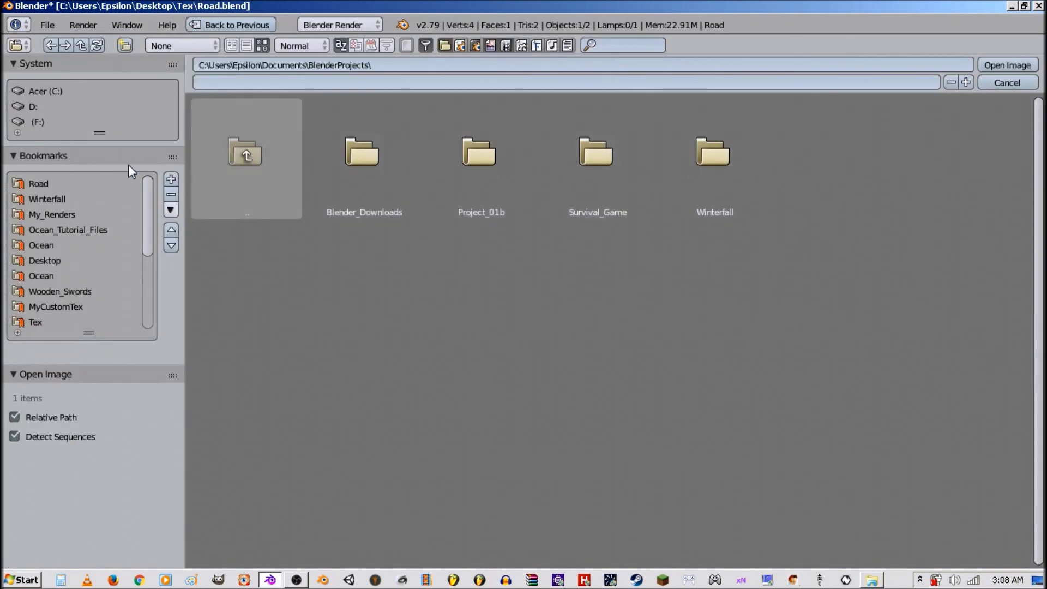
left_click(73, 184)
double_click(730, 156)
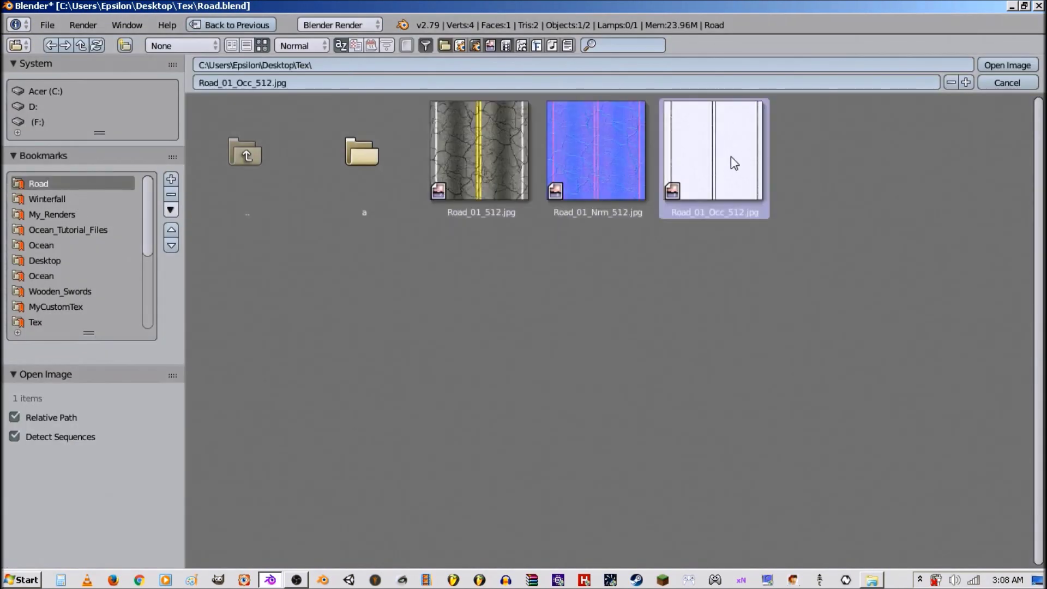
left_click(838, 429)
Blend the texture with Multiply at 0.25 Specular Color and 0.25 Diffuse Color influence
scroll(834, 433, "down", 6)
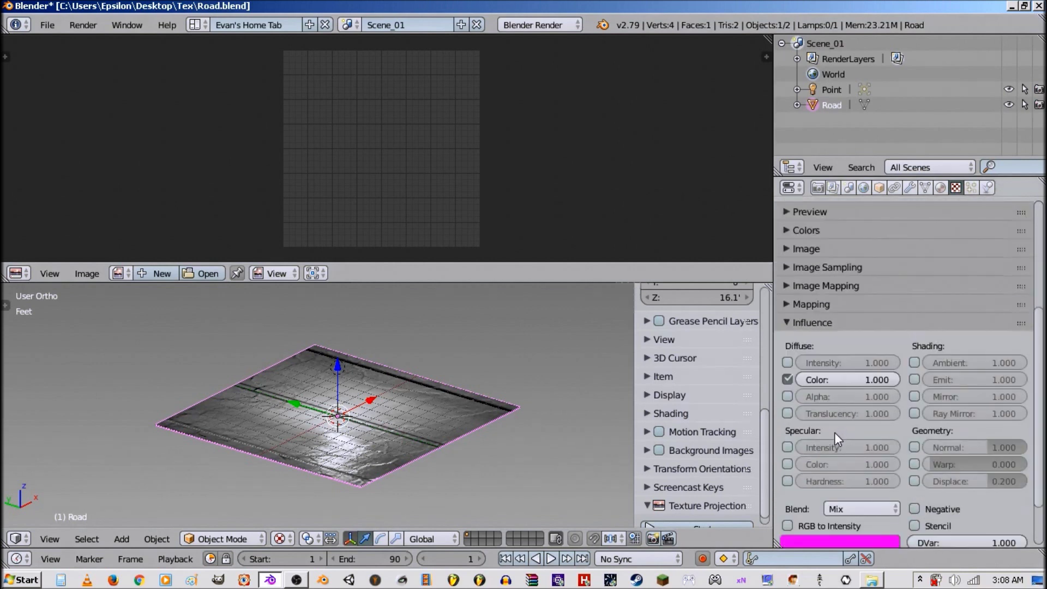
left_click(787, 398)
left_click(850, 443)
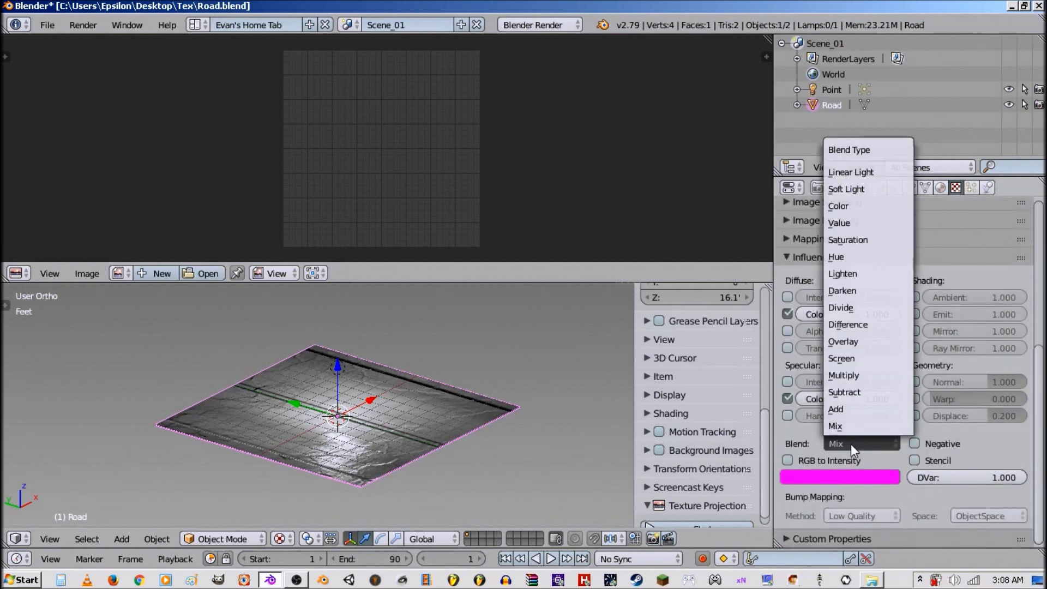
left_click(843, 376)
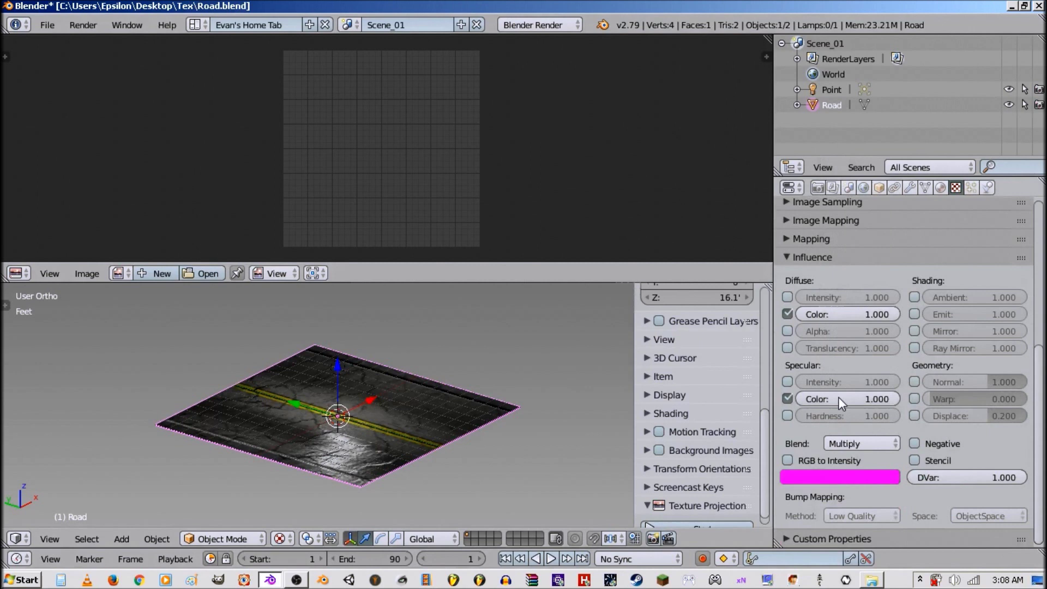
left_click(838, 398)
key("BackSpace")
type(".25")
key("Return")
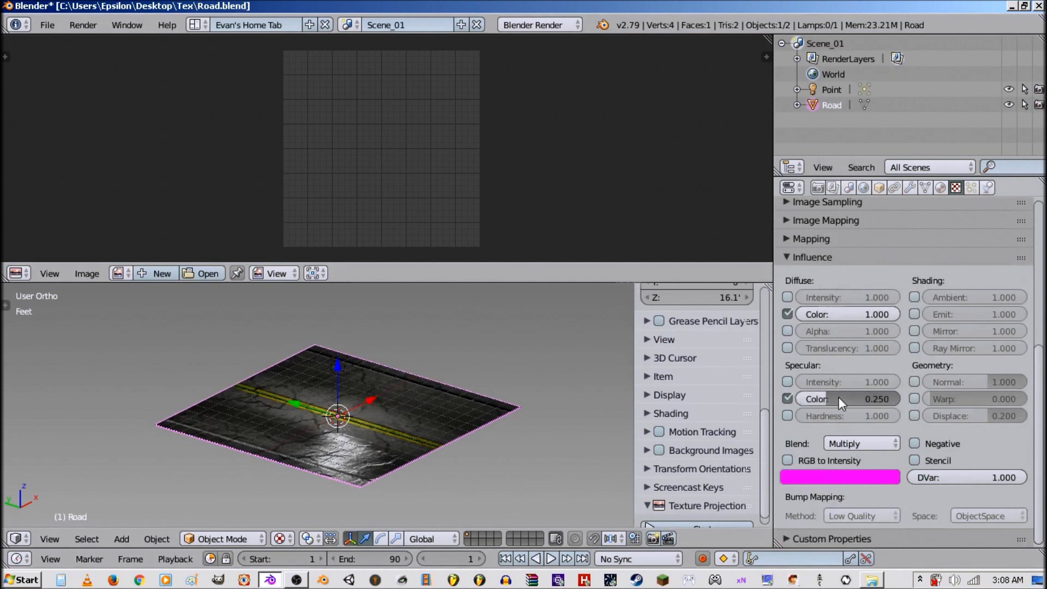
left_click(864, 313)
type(".25")
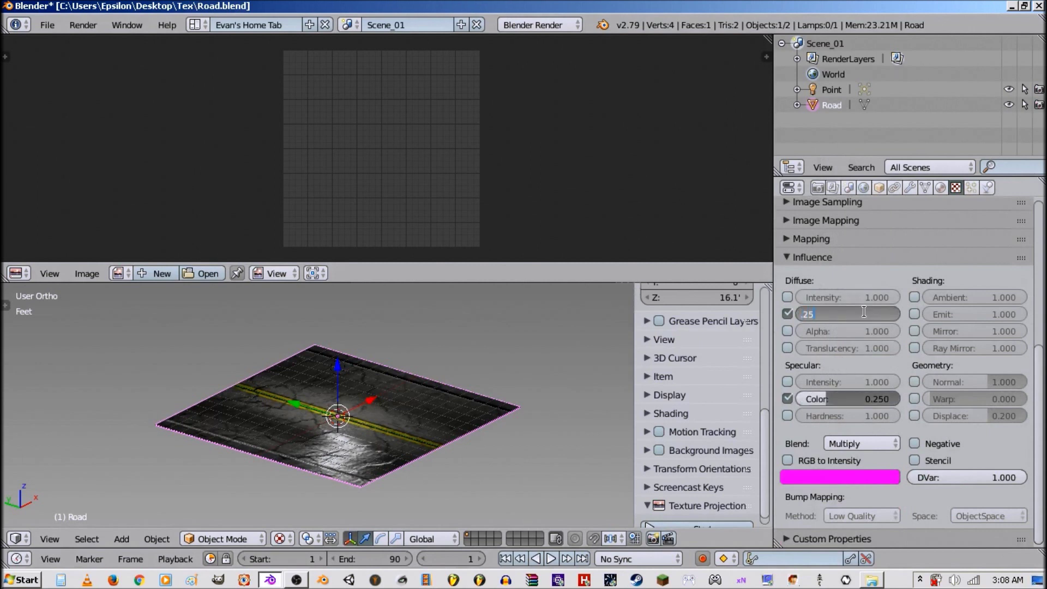
key("Return")
scroll(486, 390, "up", 6)
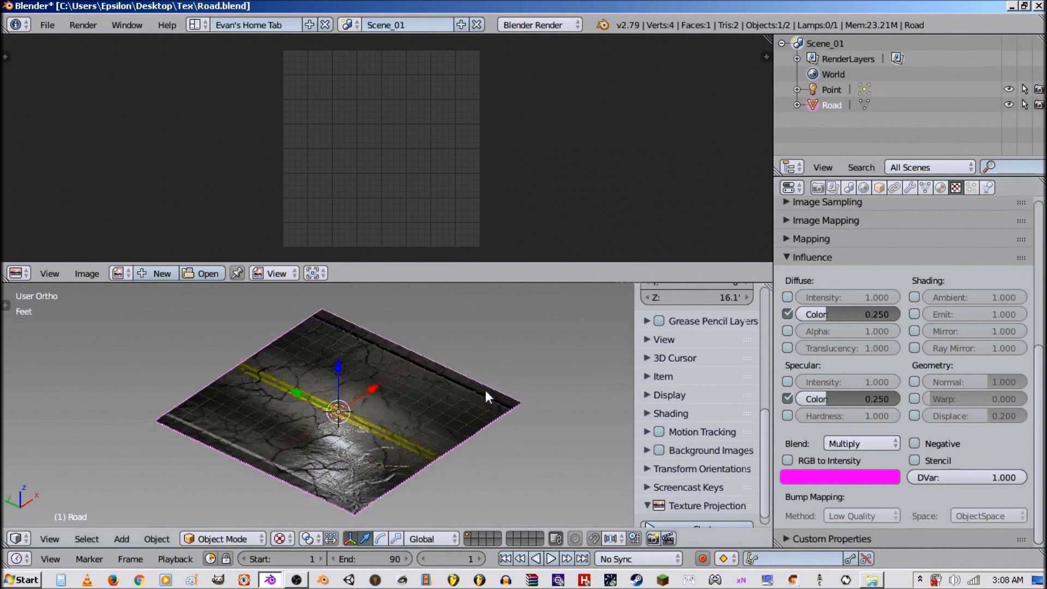
middle_click_drag(473, 391, 534, 392)
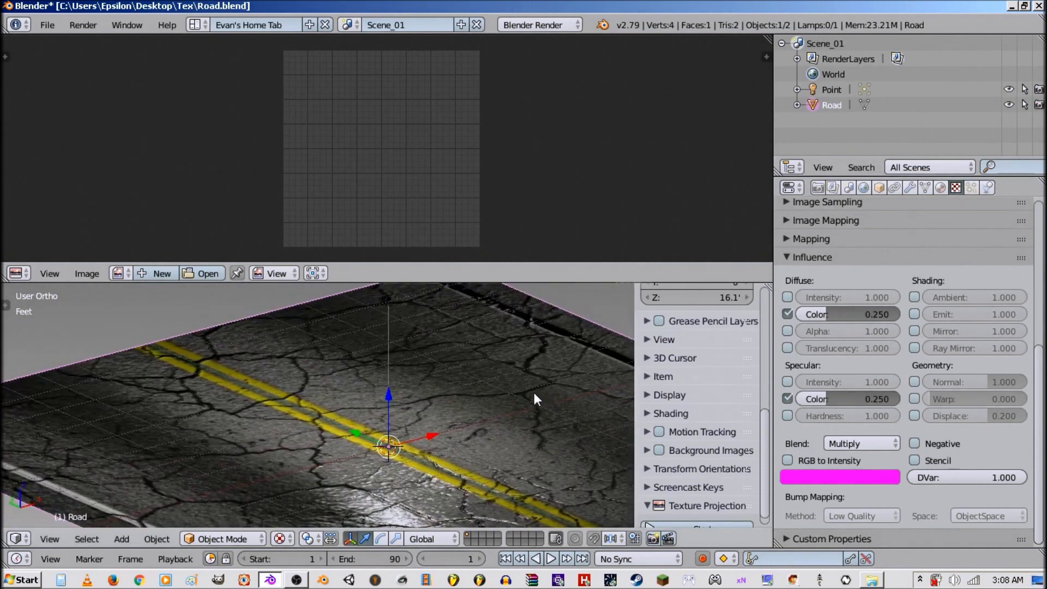
Save the blend file, overwriting the existing one
key("ctrl+s")
left_click(530, 393)
left_click(832, 258)
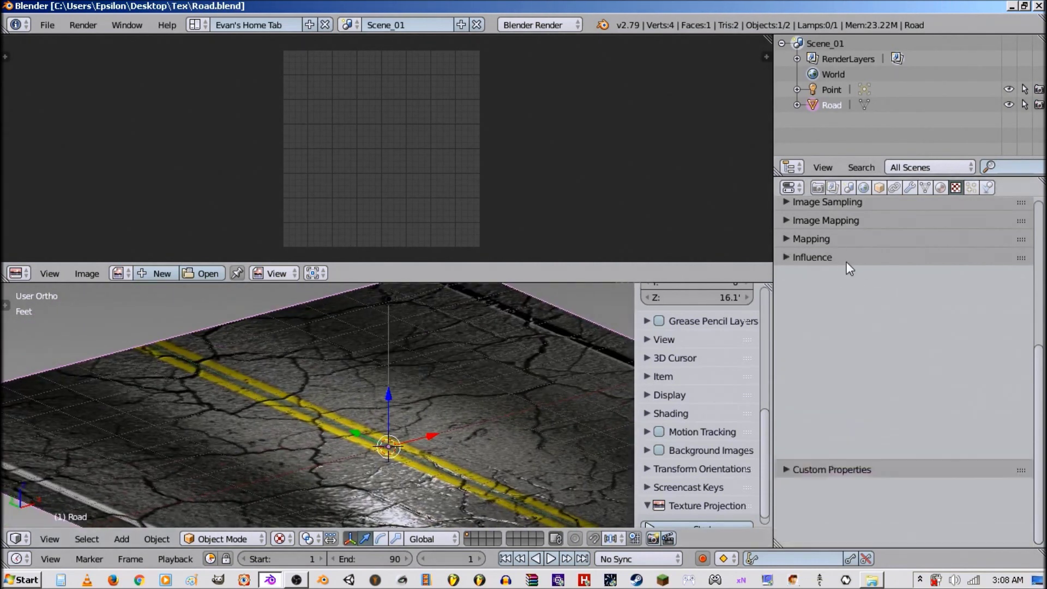
Lower the road material's specular intensity to 0.25
left_click(939, 187)
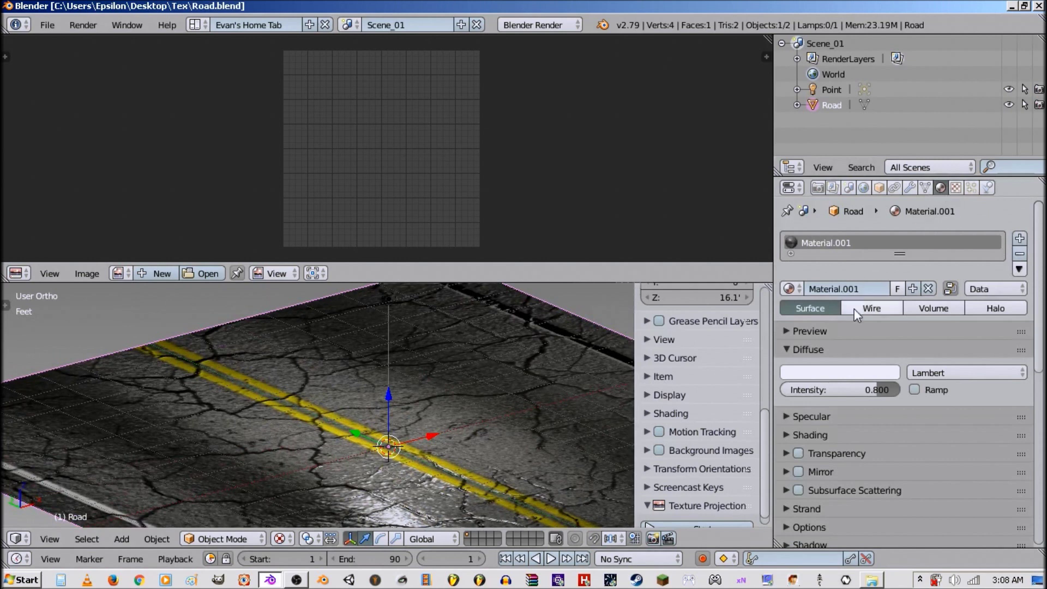
left_click(849, 416)
left_click(857, 456)
key("BackSpace")
type("0")
key("Return")
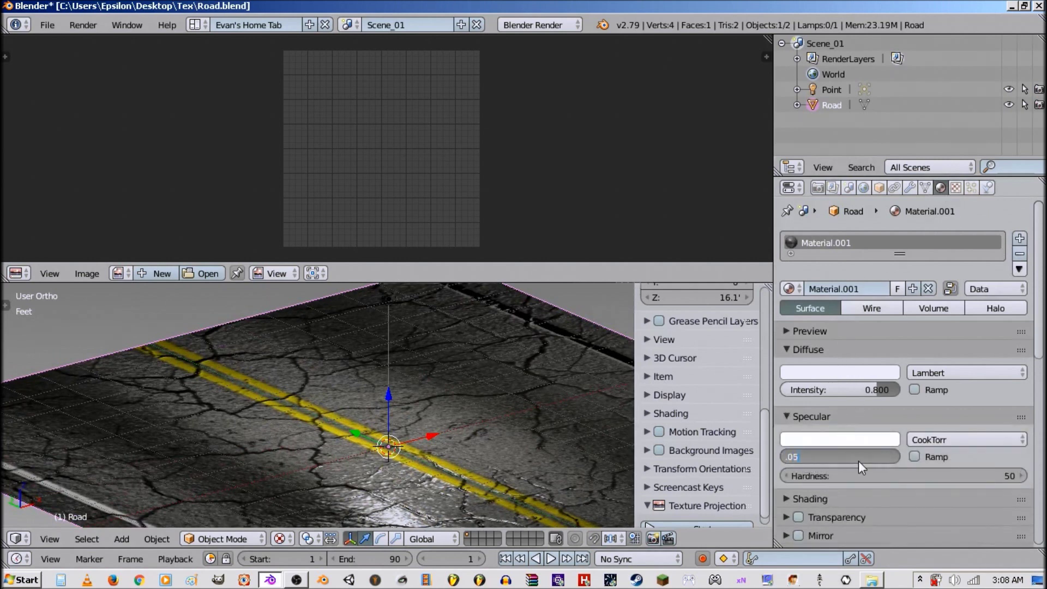
left_click(856, 460)
type(".25")
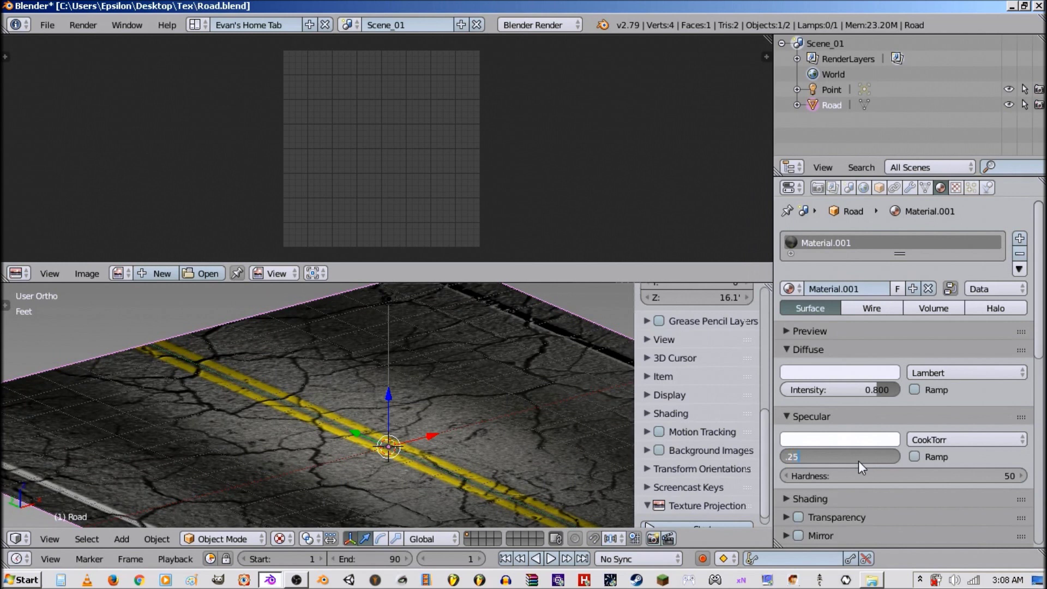
key("Return")
Set specular hardness to 20 and collapse the Specular and Diffuse panels
left_click(893, 476)
type("20")
key("Return")
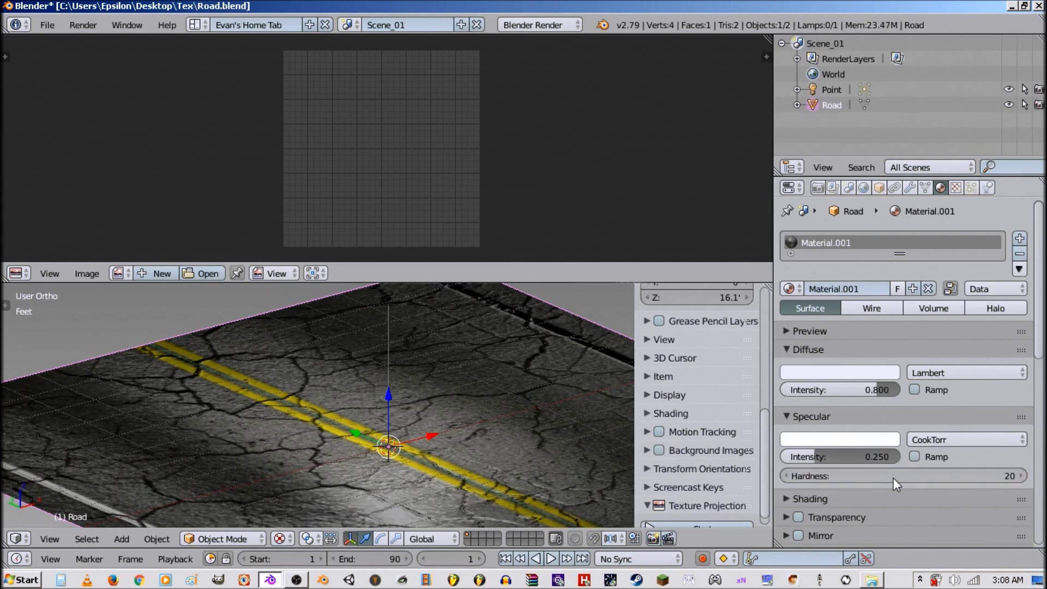
scroll(505, 473, "down", 3)
middle_click_drag(505, 473, 484, 368)
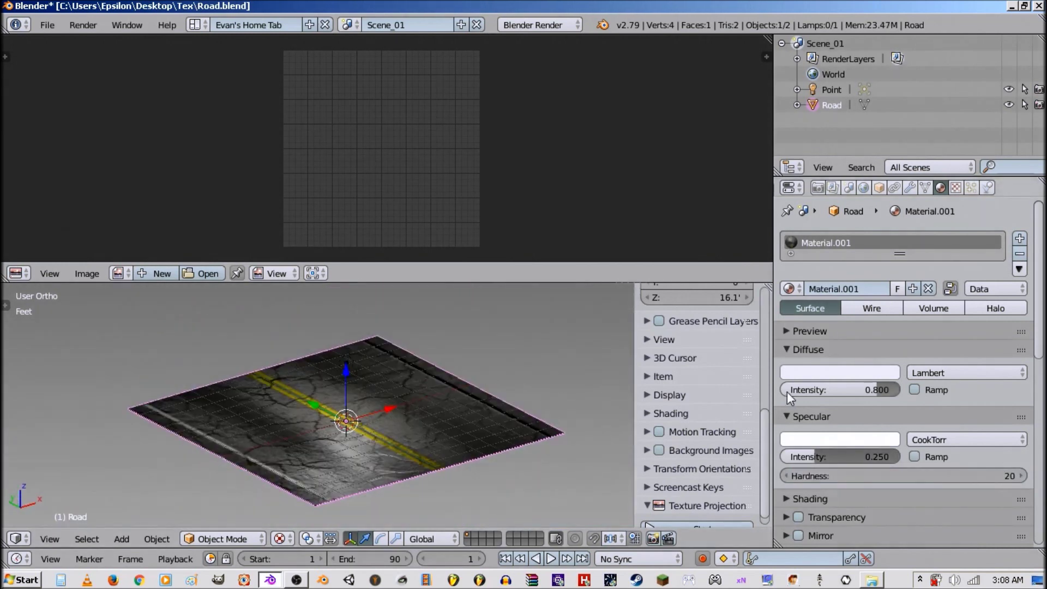
left_click(872, 415)
left_click(823, 348)
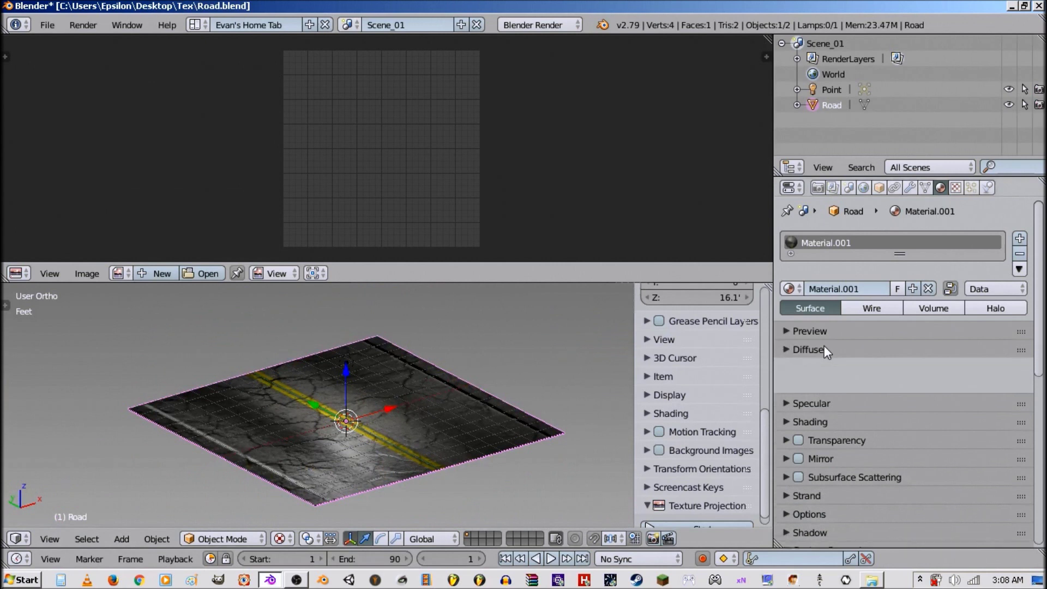
Save, then set up a Wavefront OBJ export with Selection Only and Path Mode Copy
middle_click_drag(496, 420, 429, 385)
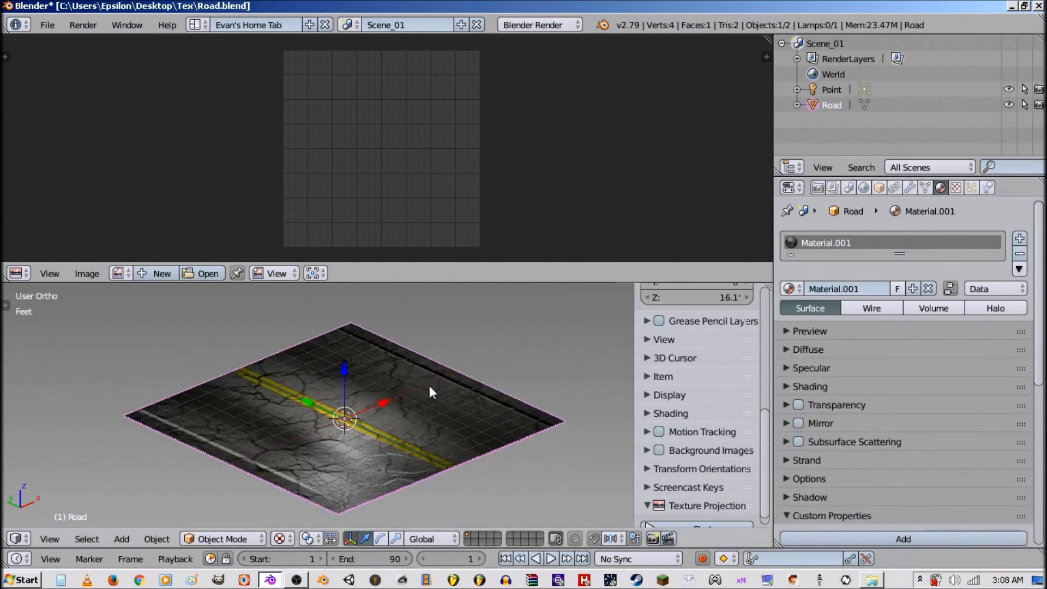
key("ctrl+s")
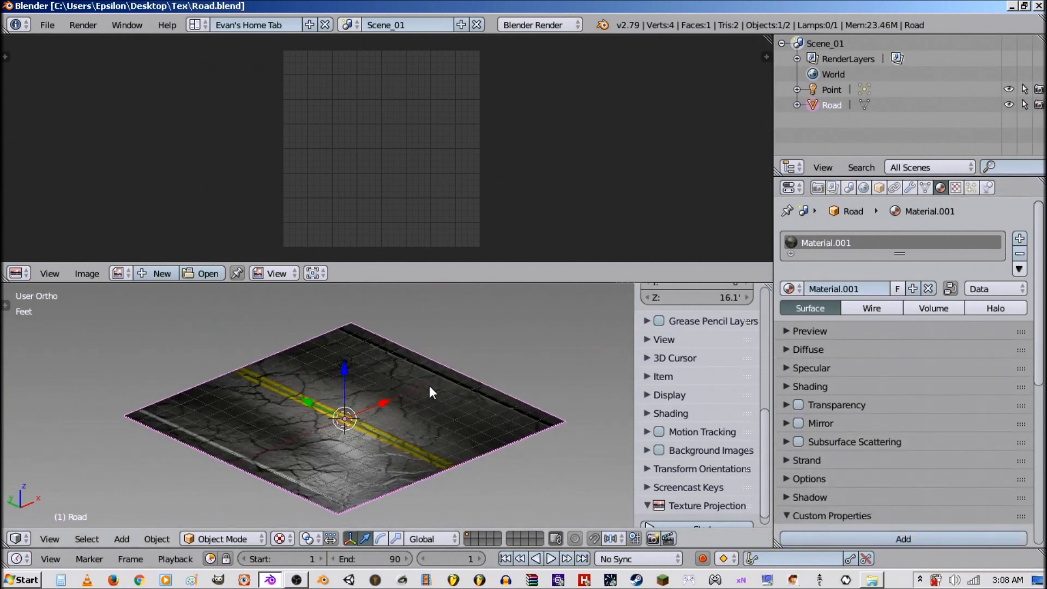
left_click(46, 25)
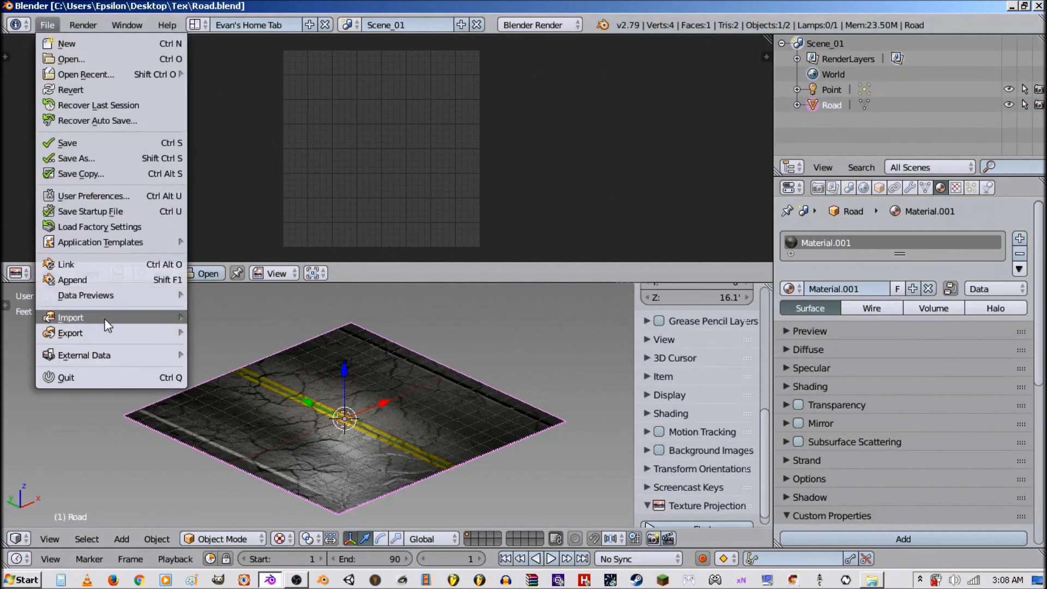
mouse_move(113, 335)
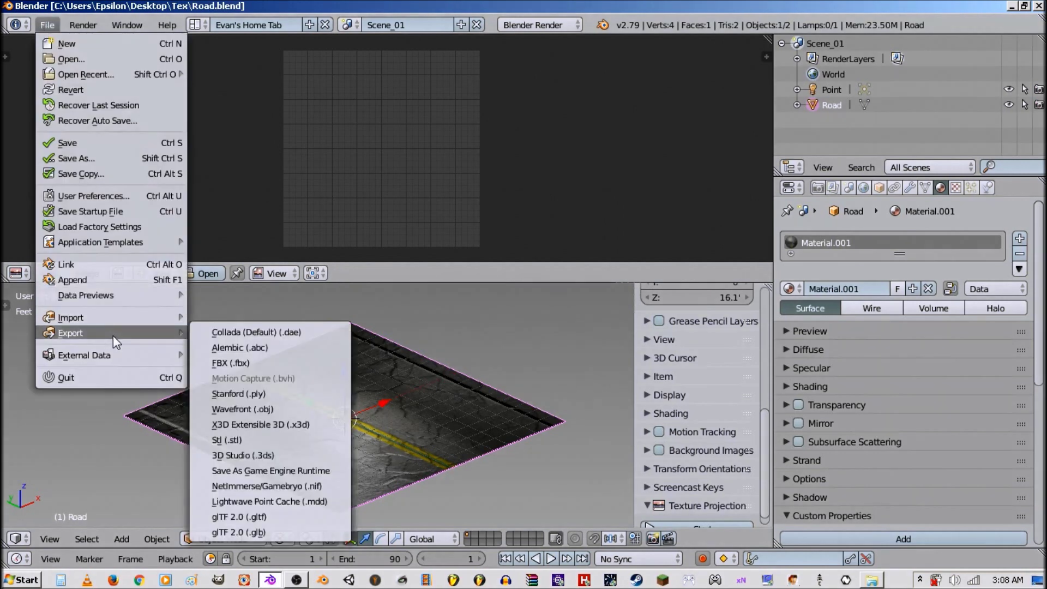
left_click(284, 407)
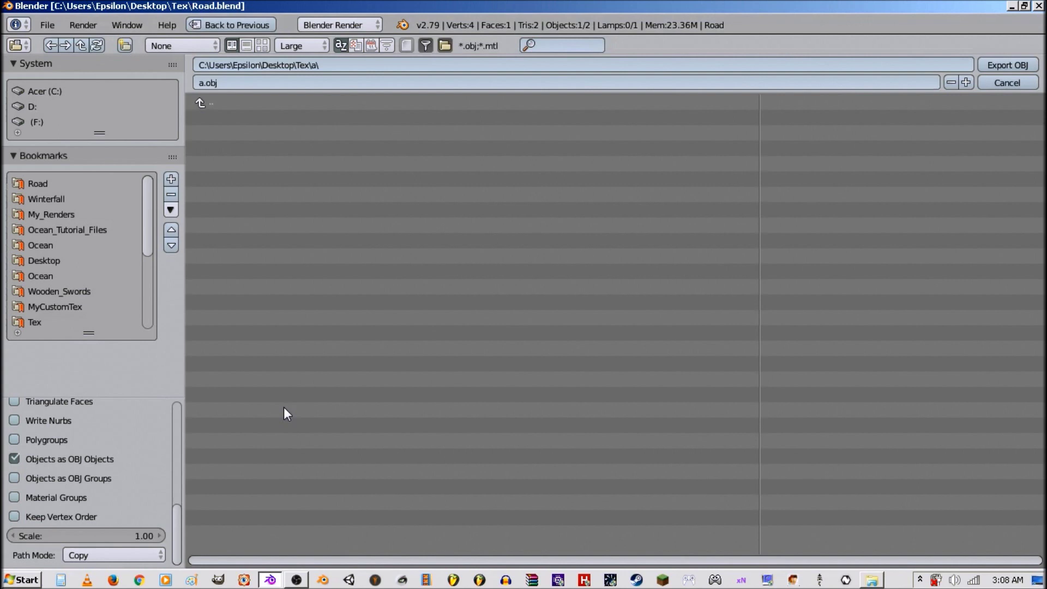
scroll(65, 441, "up", 5)
scroll(86, 436, "up", 4)
scroll(86, 437, "down", 1)
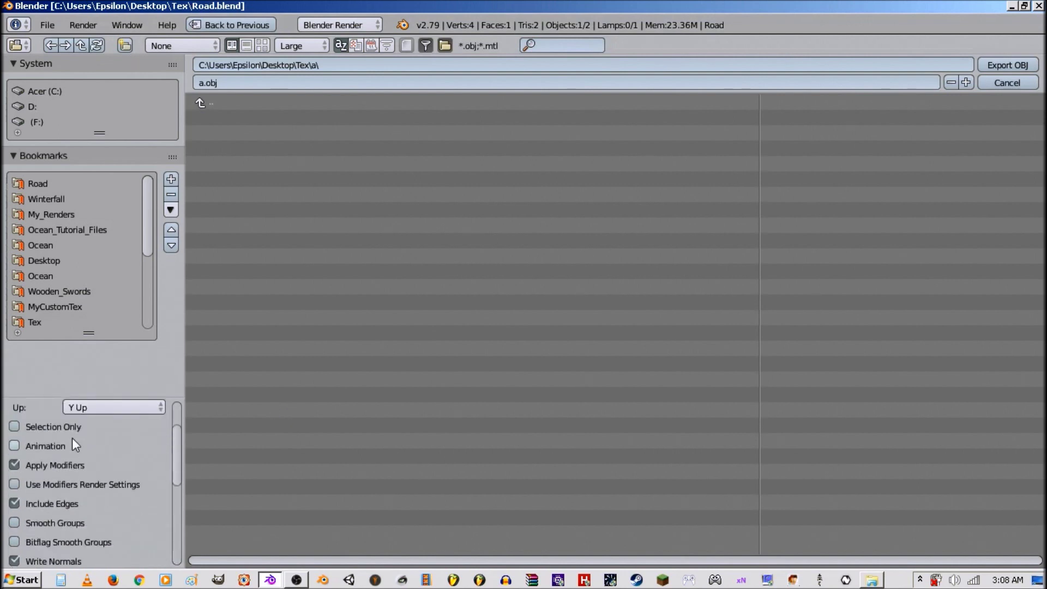
left_click(74, 429)
scroll(112, 460, "down", 9)
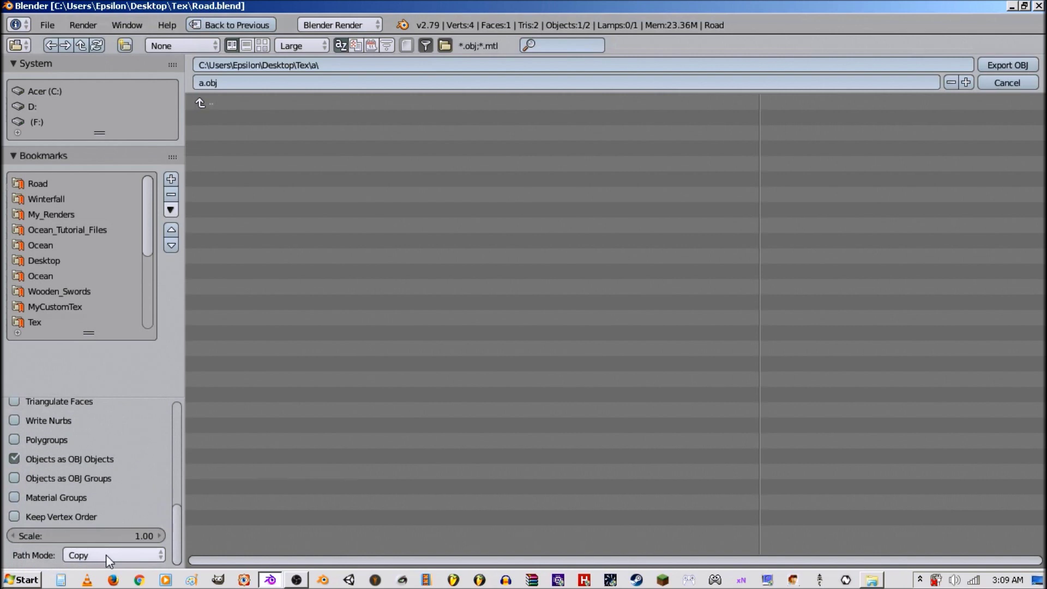
left_click(109, 555)
left_click(109, 560)
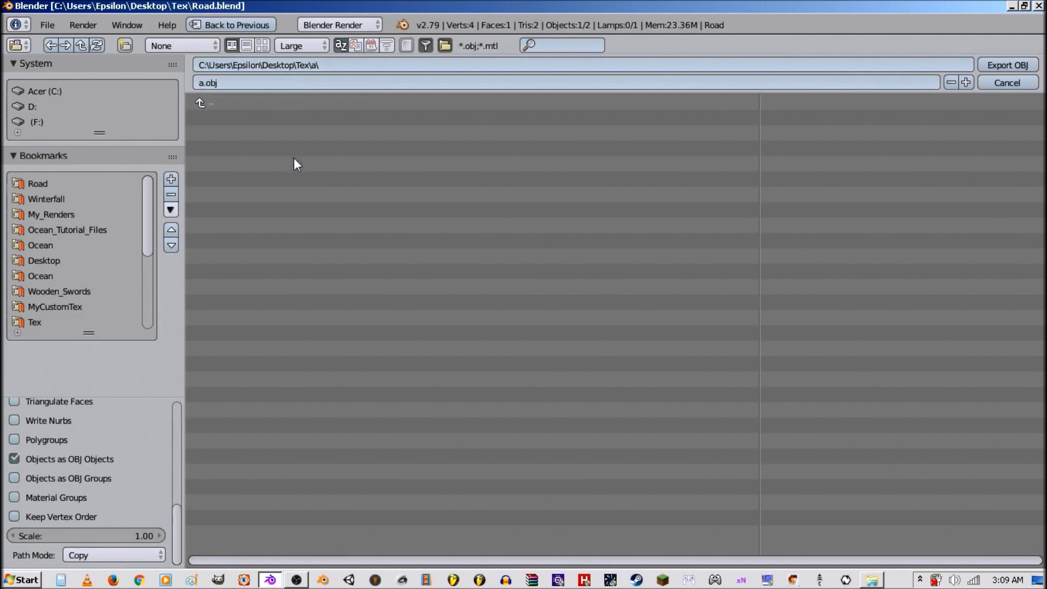
Export the road as a.obj into Tex\a and save the blend file again
left_click(988, 63)
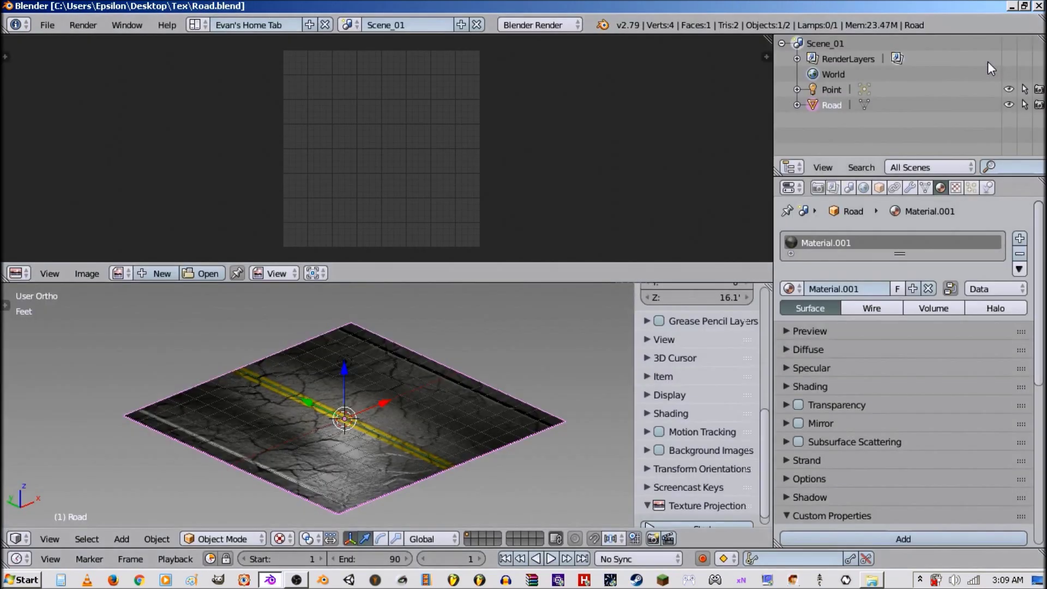
key("ctrl+s")
left_click(466, 384)
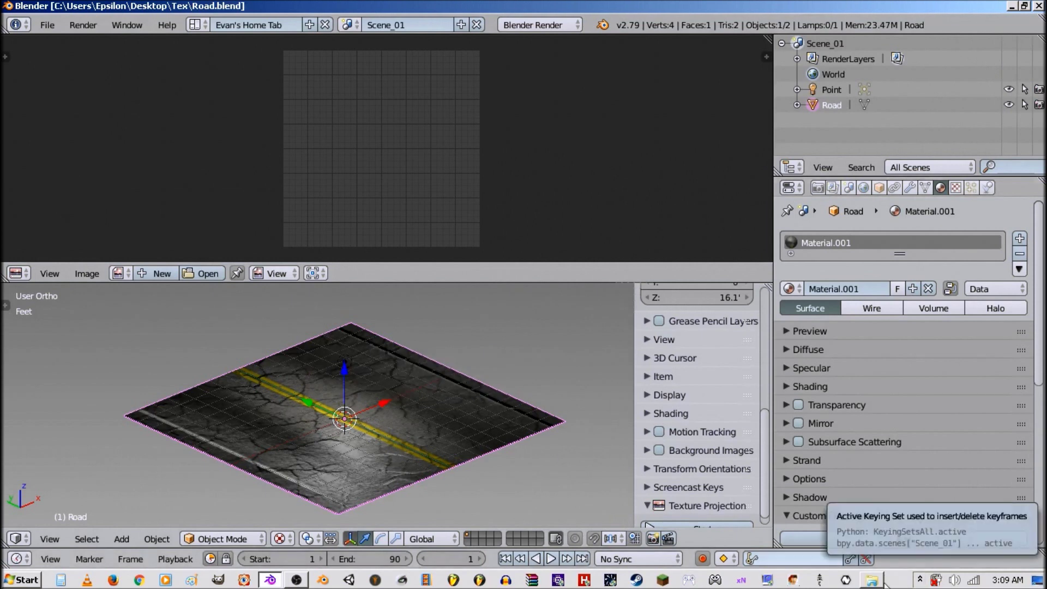
left_click(873, 581)
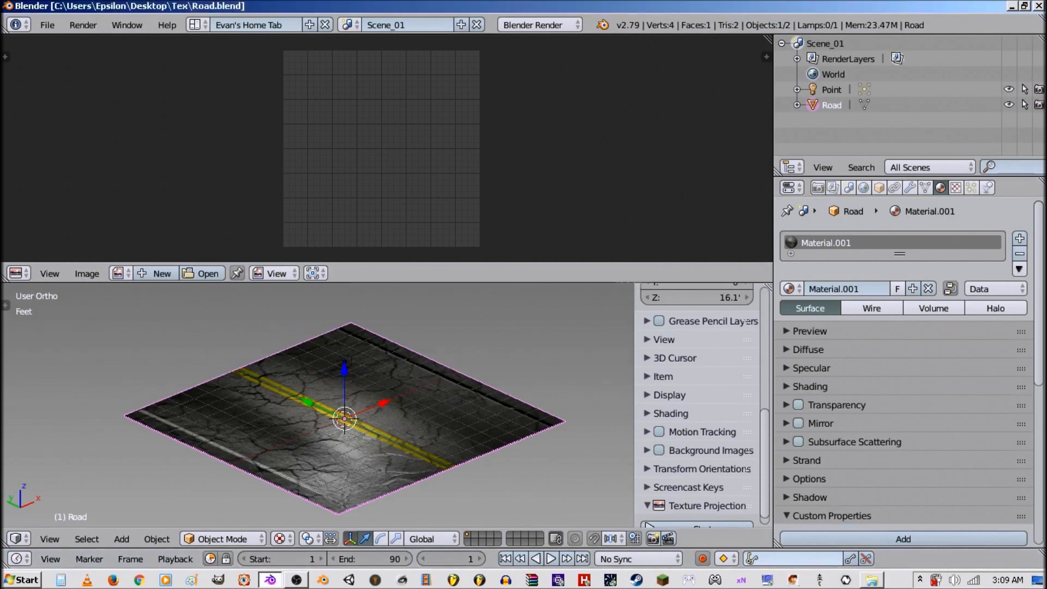
Open Tex\a in Explorer and identify the a OBJ and MTL files beside the road textures
left_click(1038, 580)
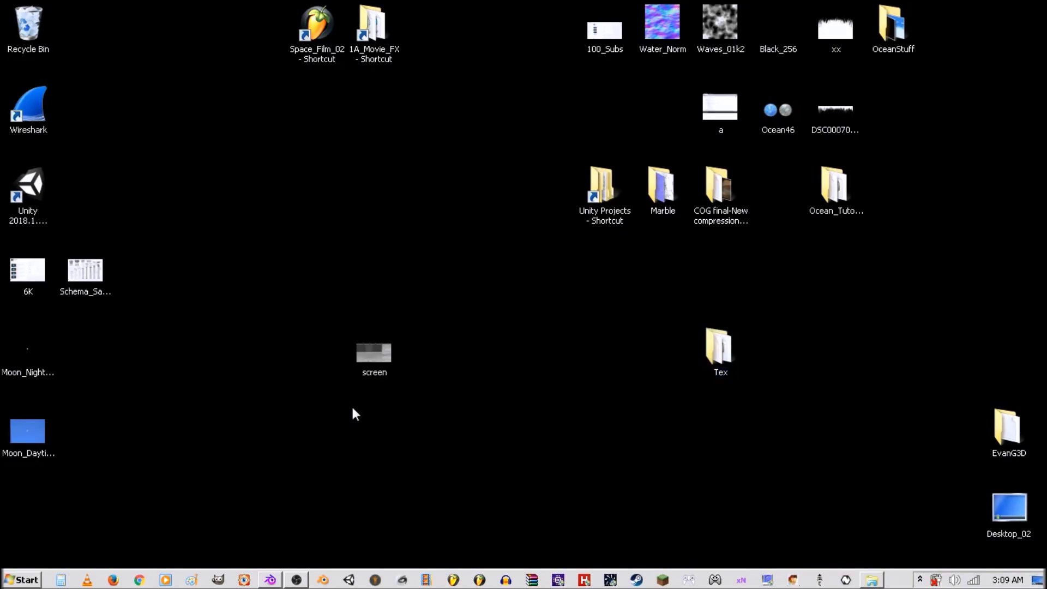
double_click(718, 346)
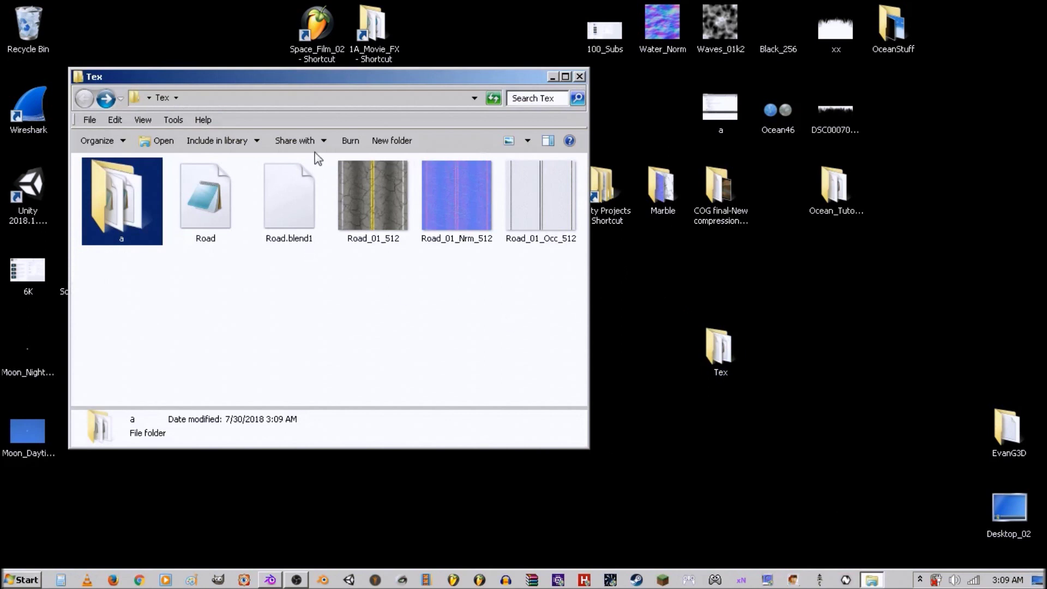
double_click(124, 214)
double_click(436, 77)
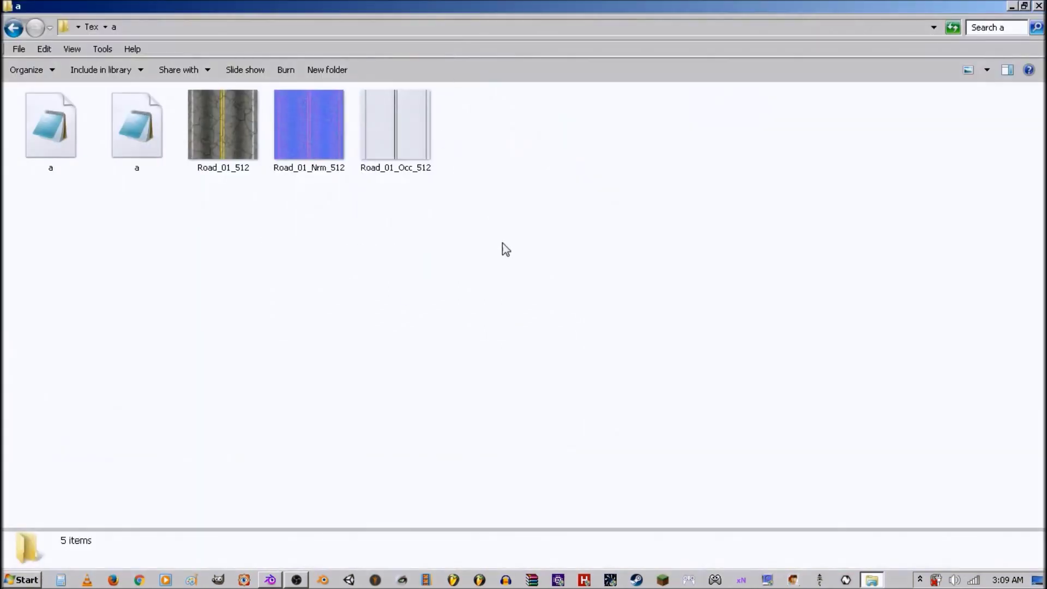
left_click(76, 126)
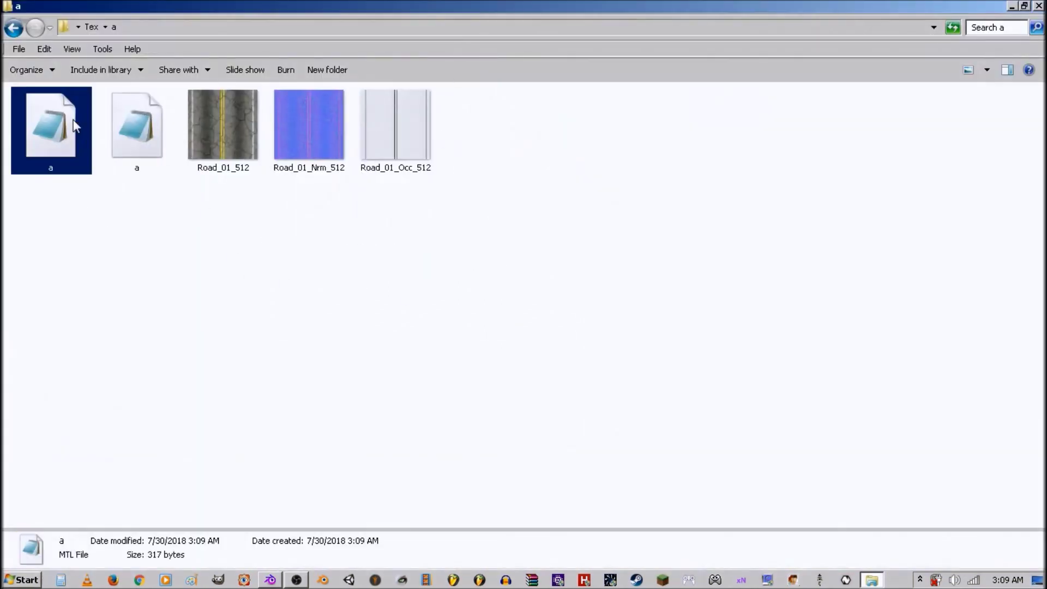
left_click(142, 132)
left_click(384, 251)
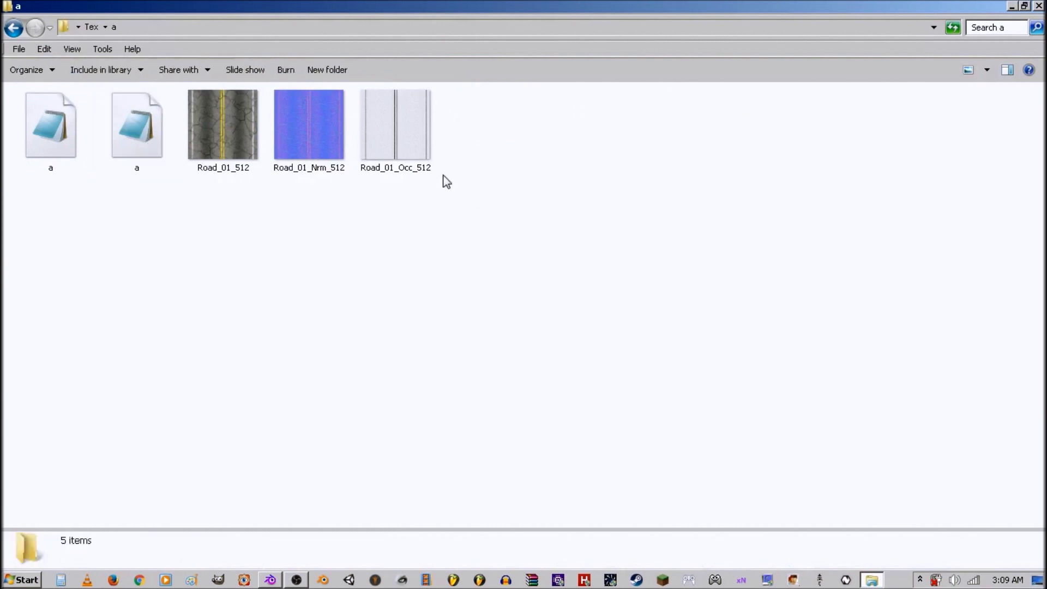
right_click(47, 120)
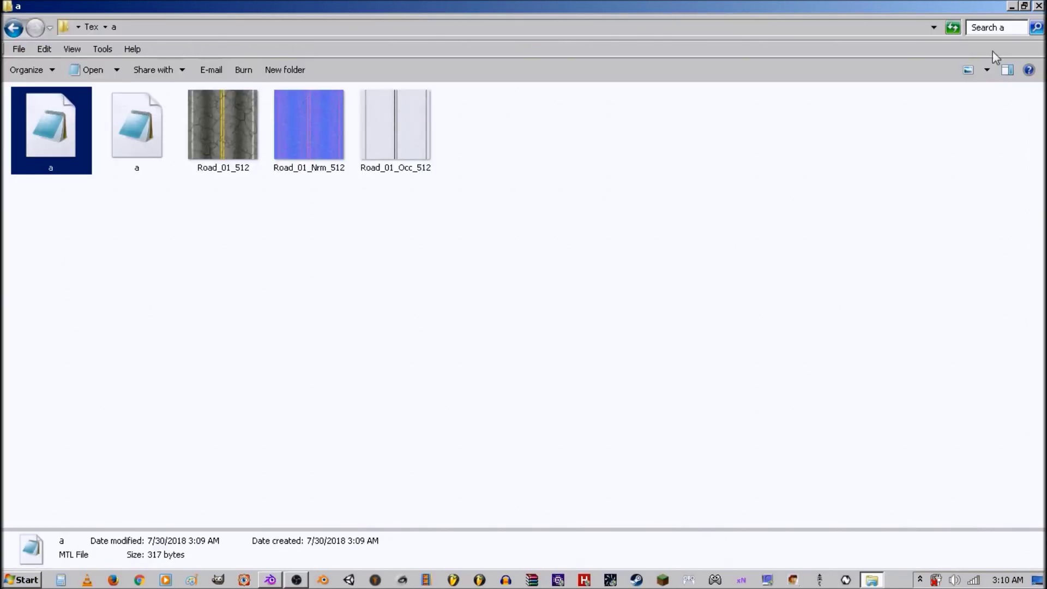
left_click(716, 232)
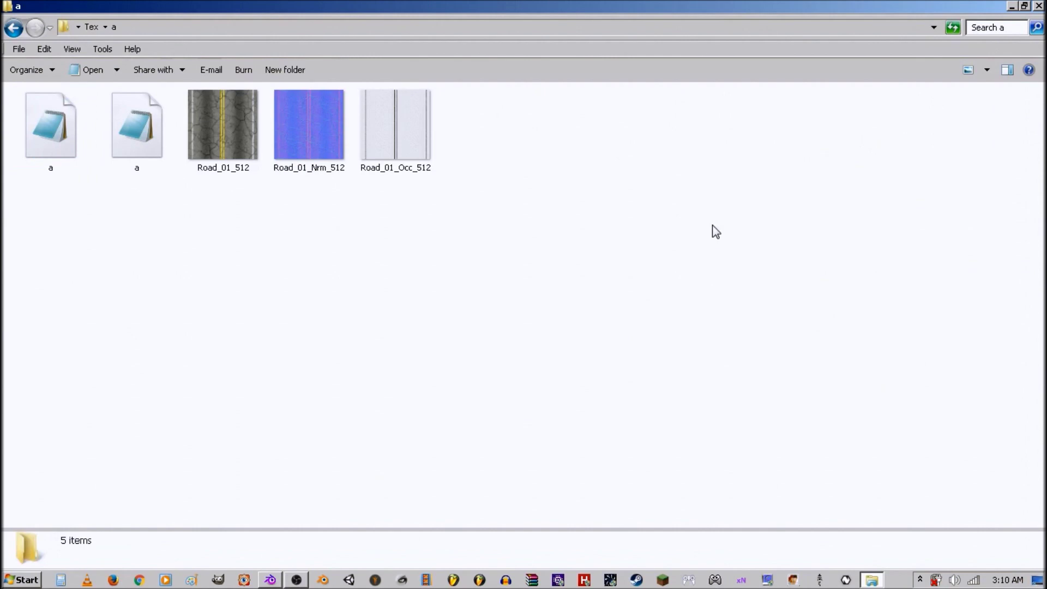
Return to Blender and switch to an empty scene layer
key("super+d")
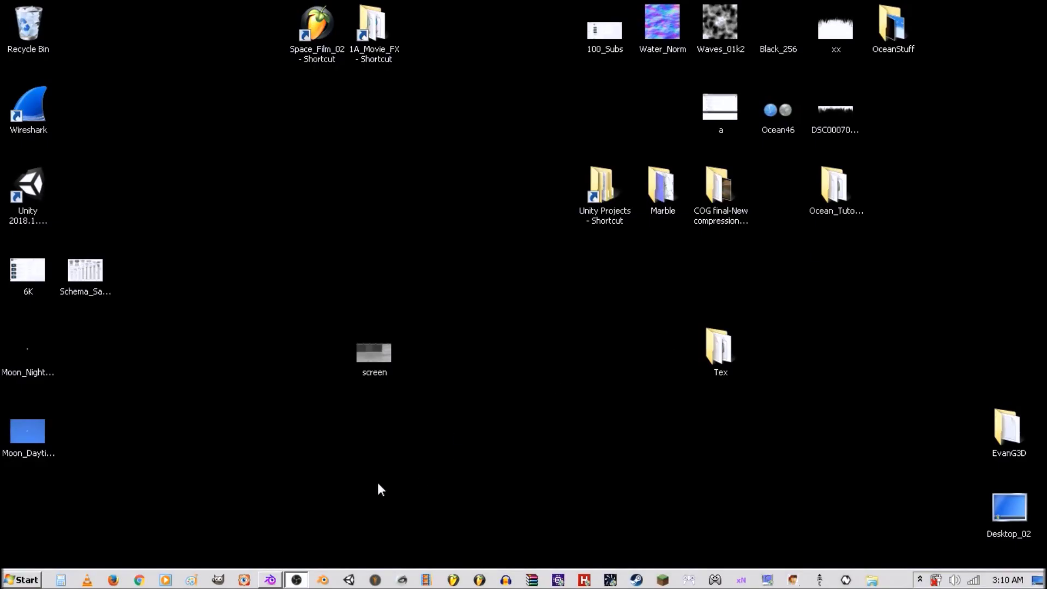
left_click(274, 581)
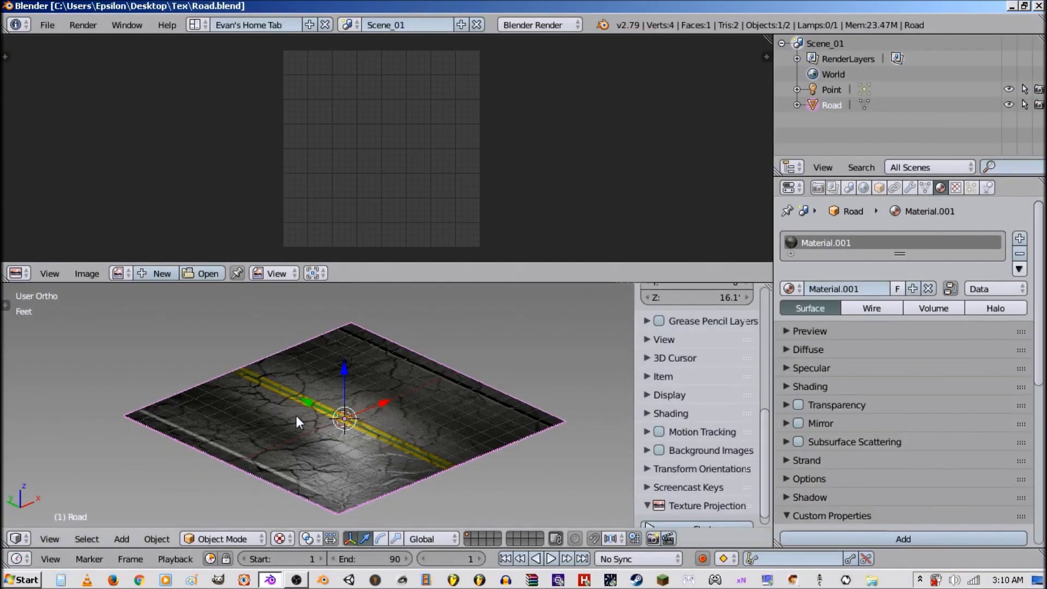
middle_click_drag(297, 422, 316, 430)
left_click(472, 542)
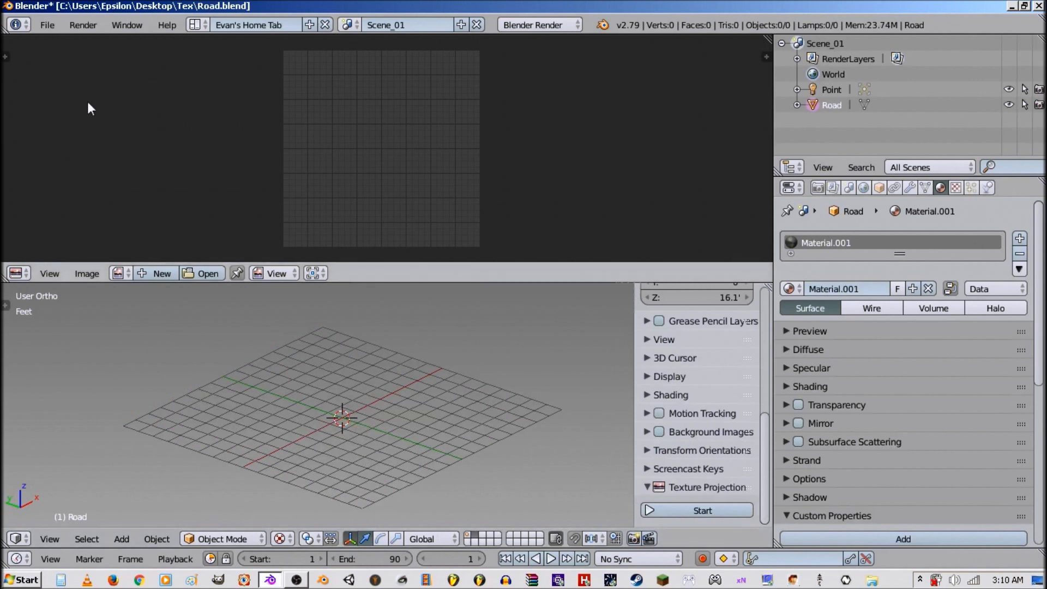
Import a.obj from the Tex\a folder as a Wavefront OBJ
left_click(52, 25)
mouse_move(82, 316)
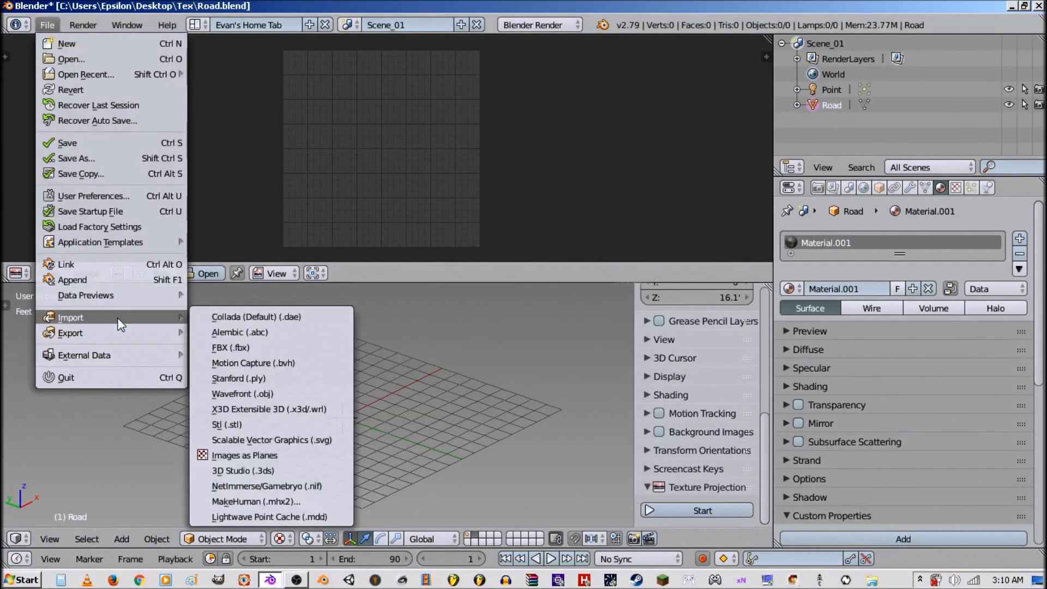
left_click(259, 387)
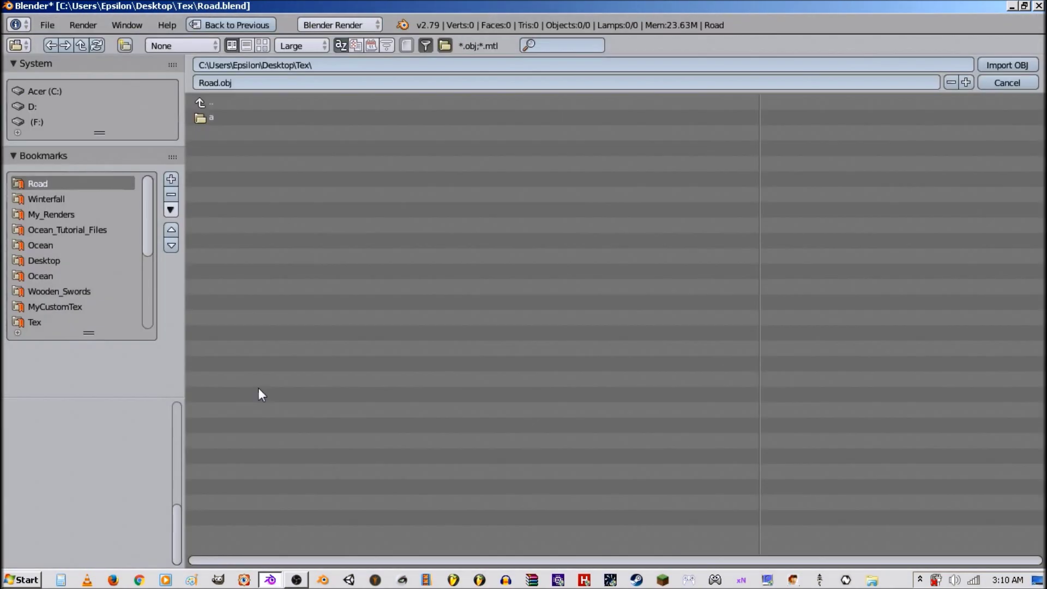
left_click(276, 116)
double_click(246, 131)
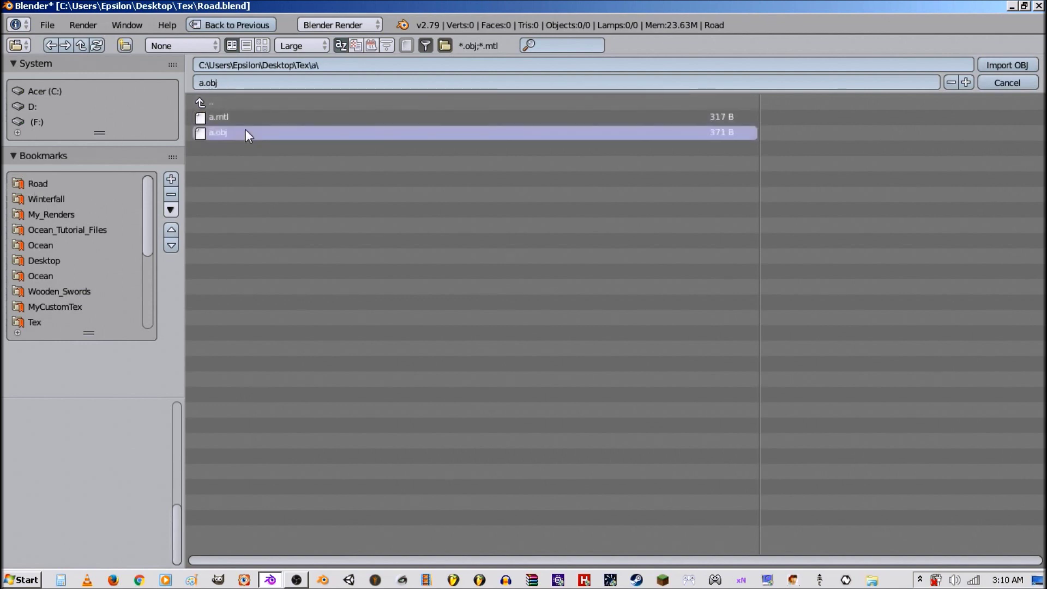
key("shift+a")
Add a Point lamp and raise it above the imported road
mouse_move(438, 403)
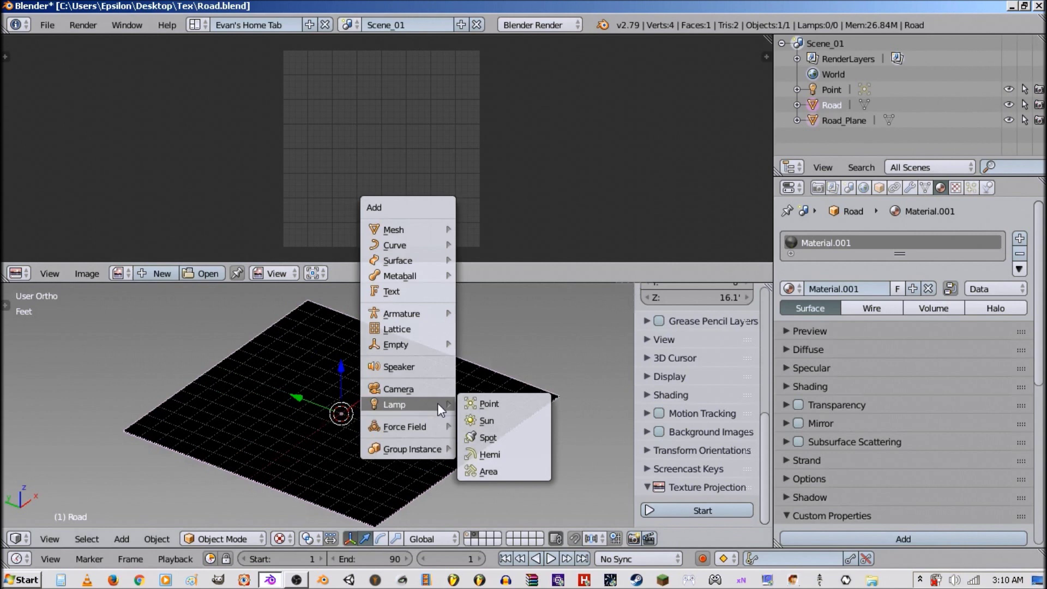
key("Return")
key("g")
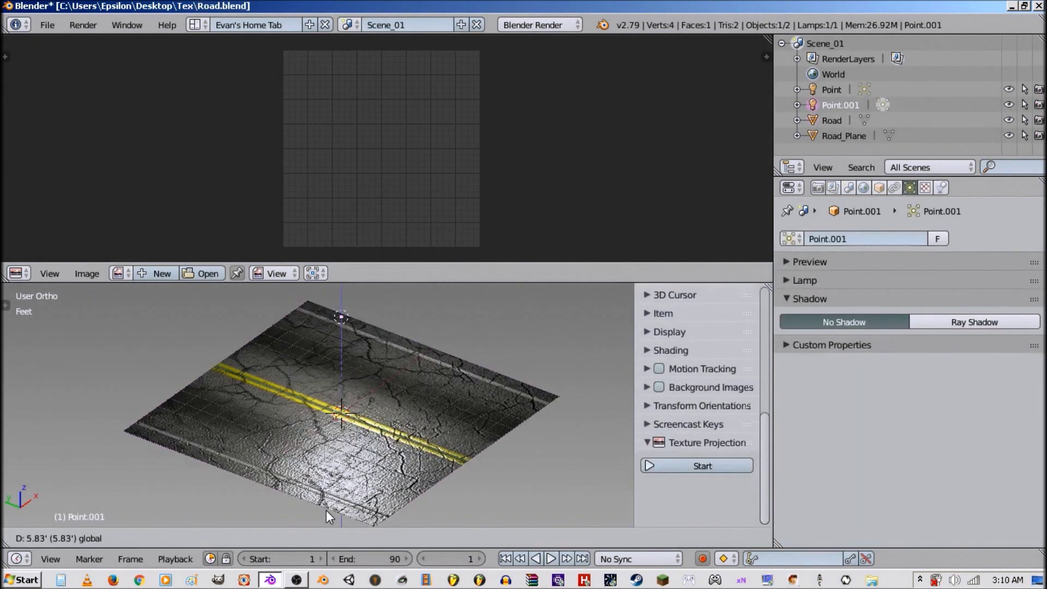
left_click(328, 515)
On Road_Plane's textures, move Bump.001 to the top of the slot list
right_click(447, 426)
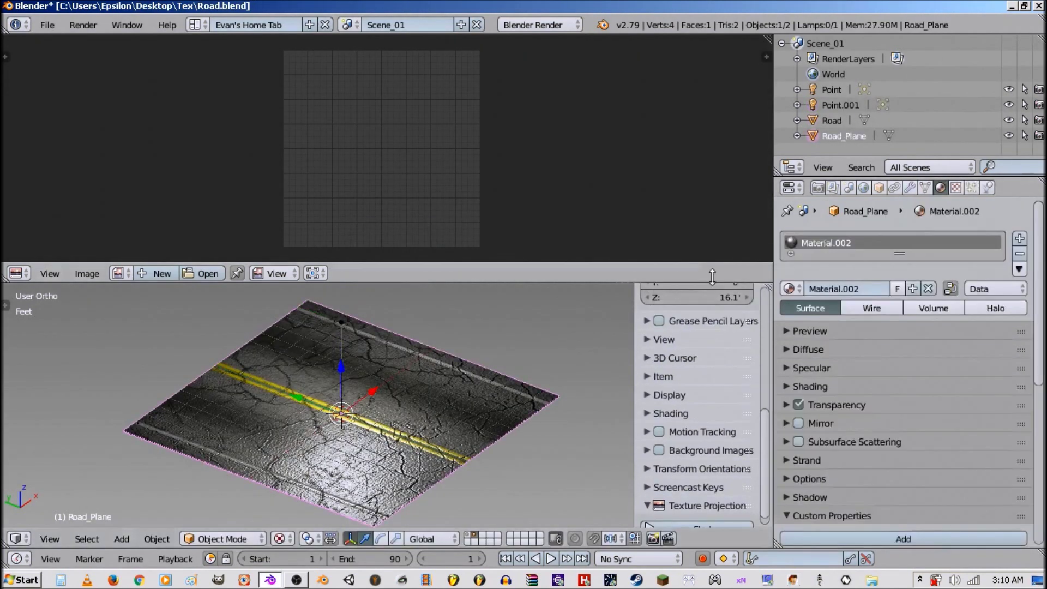
left_click(957, 188)
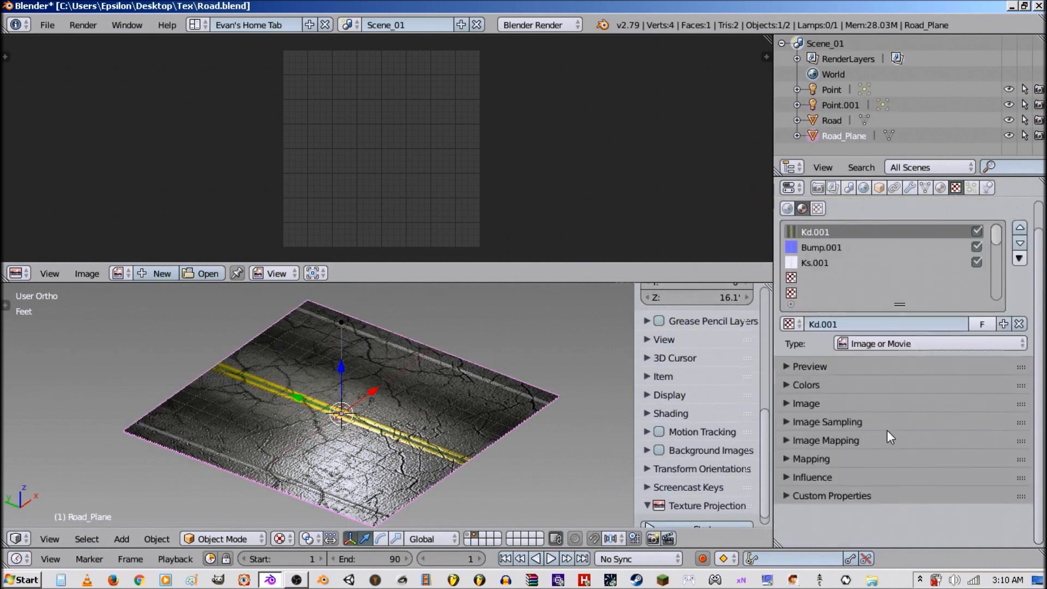
left_click(852, 277)
left_click(1032, 257)
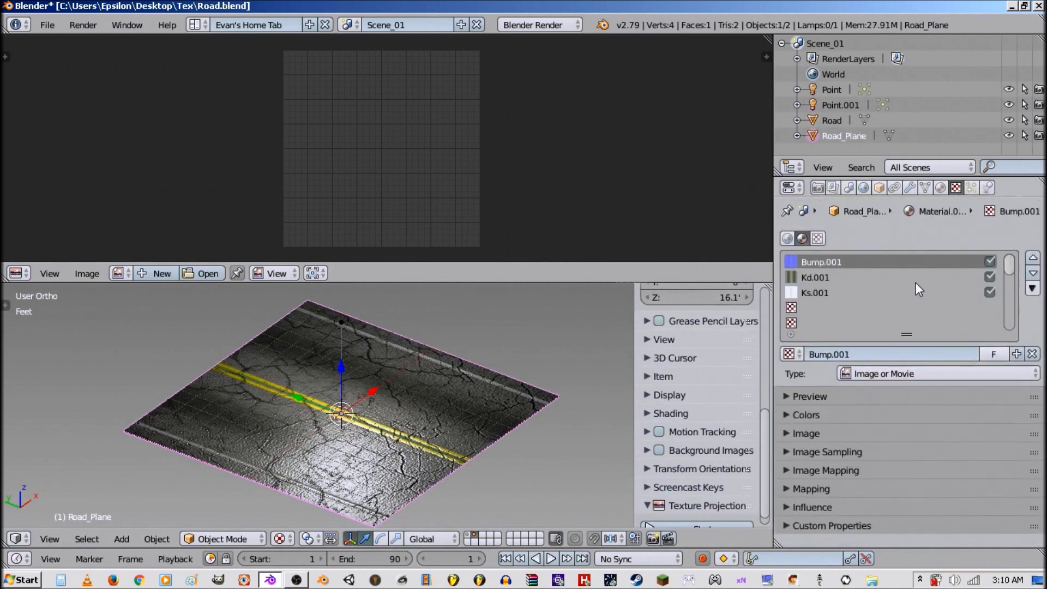
left_click(832, 277)
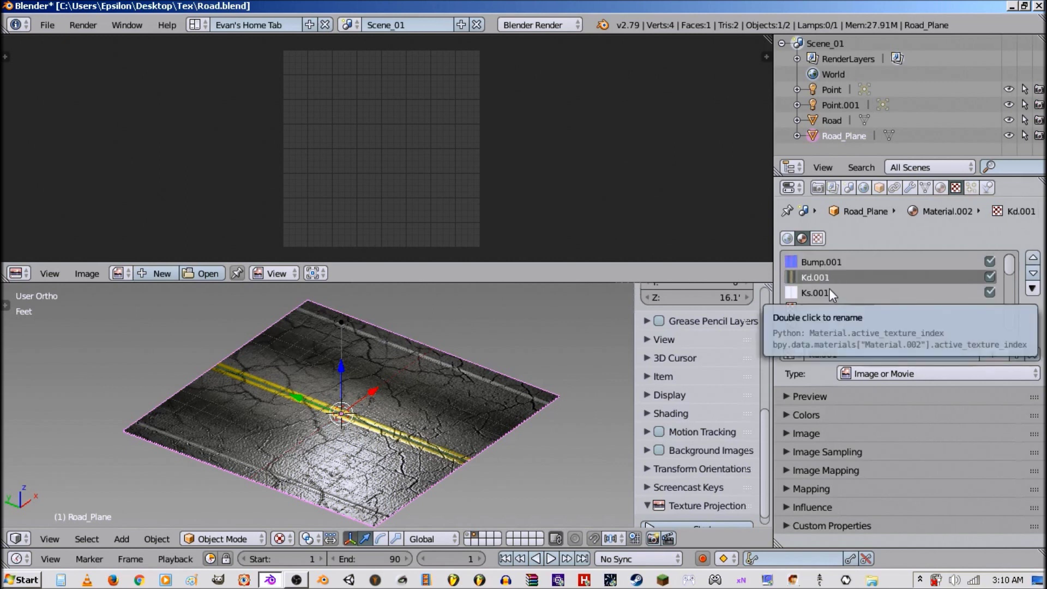
left_click(829, 293)
left_click(832, 275)
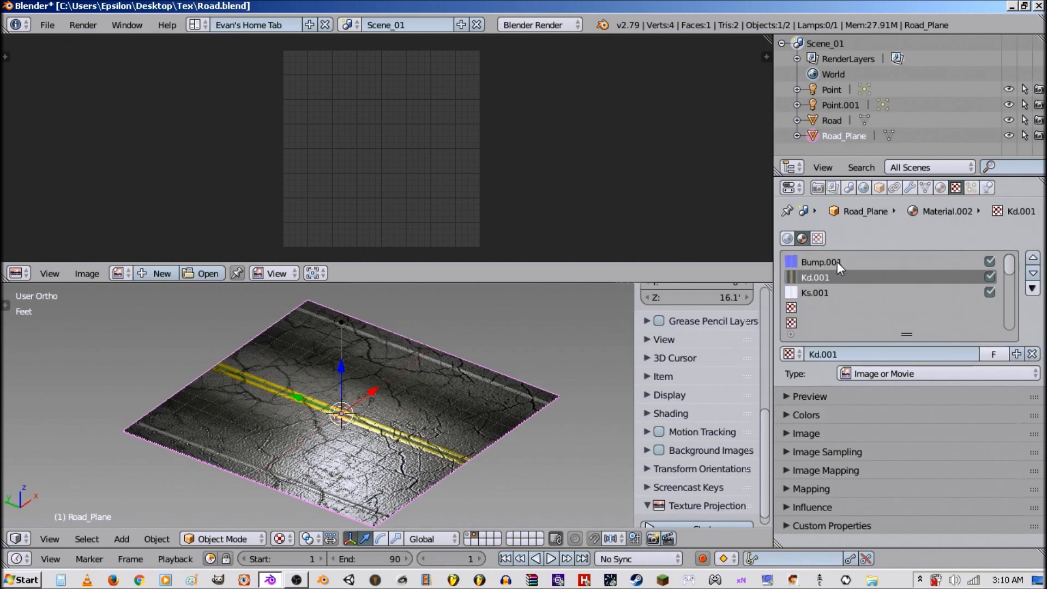
left_click(837, 263)
Set Bump.001's image sampling to Normal Map and check its influence settings
left_click(854, 435)
left_click(859, 436)
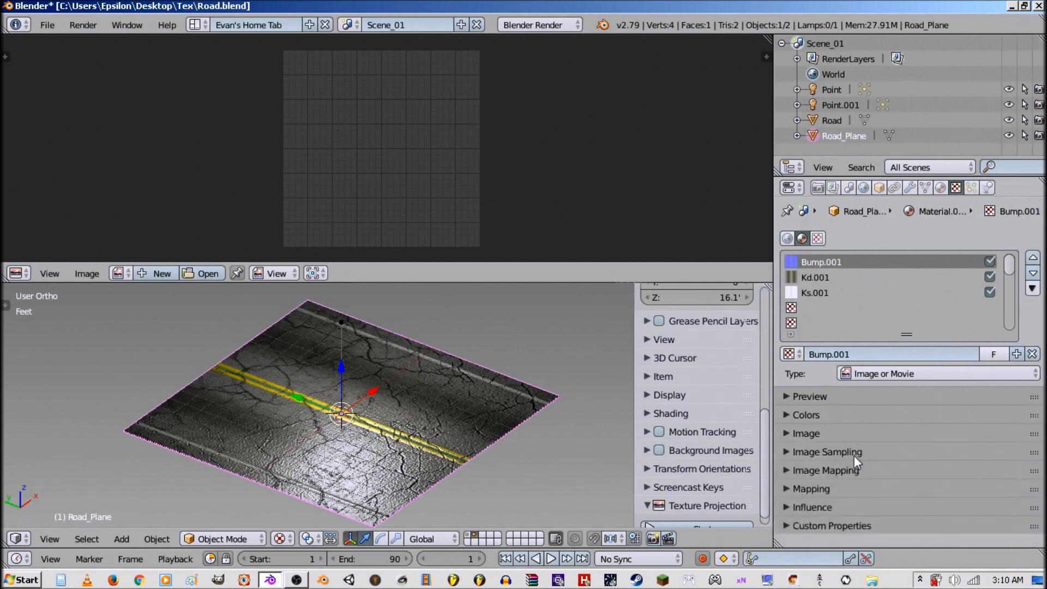
left_click(854, 452)
scroll(915, 376, "down", 5)
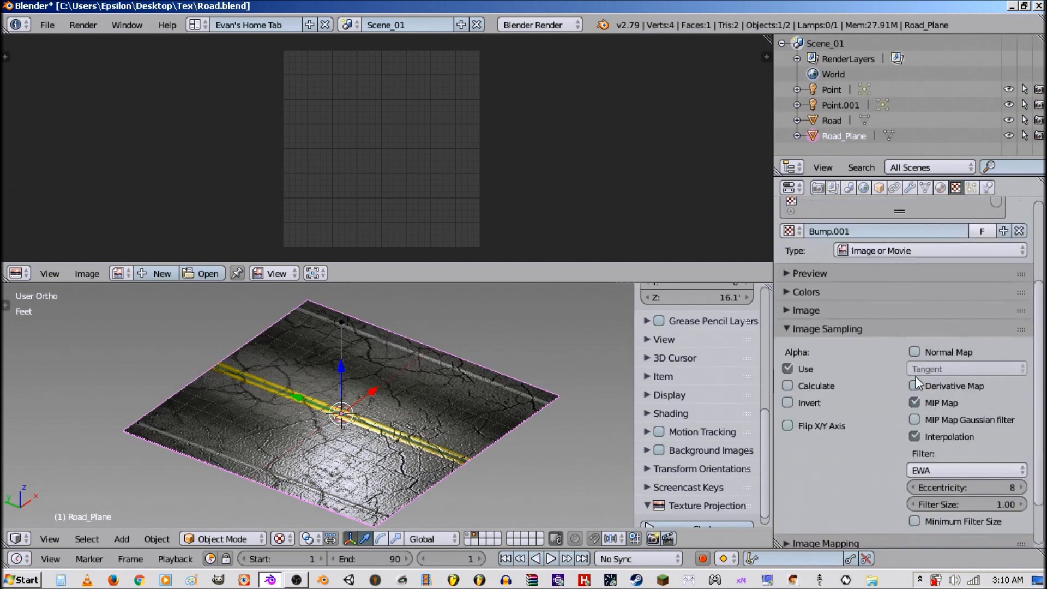
left_click(918, 348)
left_click(880, 328)
left_click(864, 384)
scroll(863, 388, "down", 5)
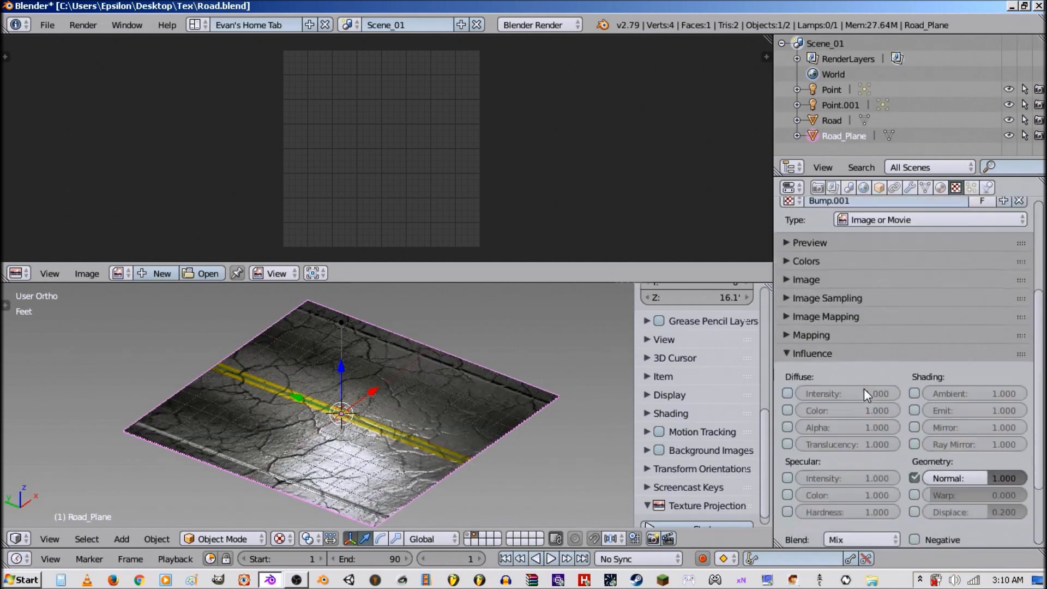
scroll(920, 391, "up", 8)
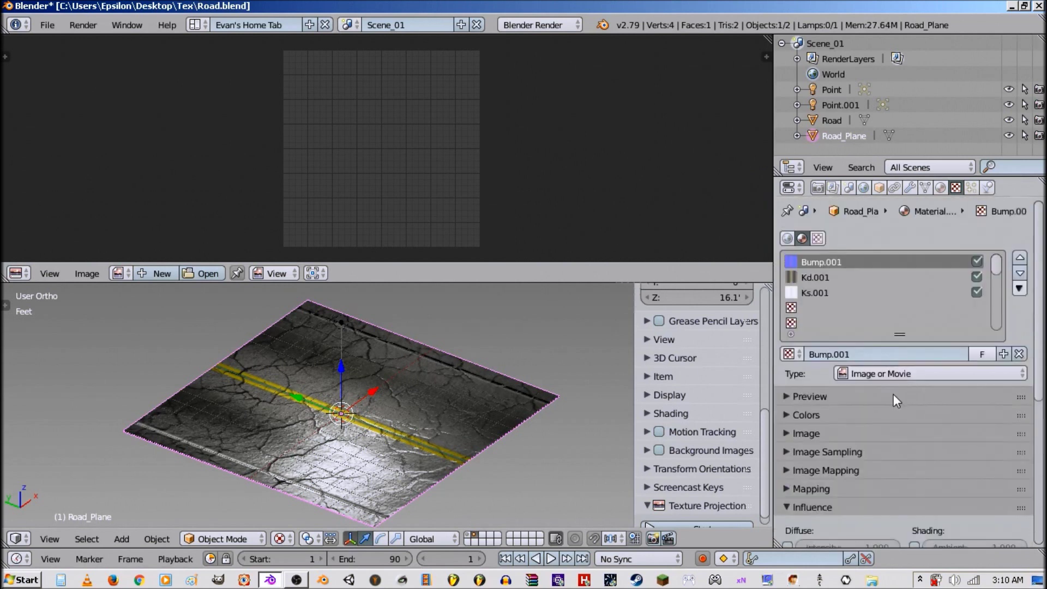
Give Ks.001 the Multiply blend mode and let it affect Diffuse Color
left_click(835, 293)
scroll(834, 460, "down", 8)
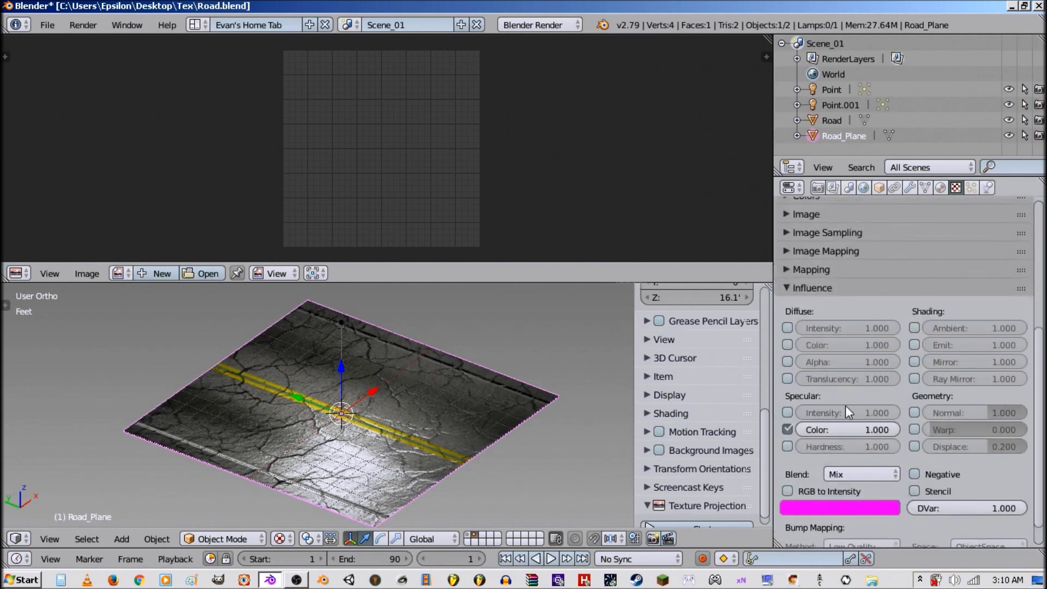
left_click(858, 474)
left_click(844, 406)
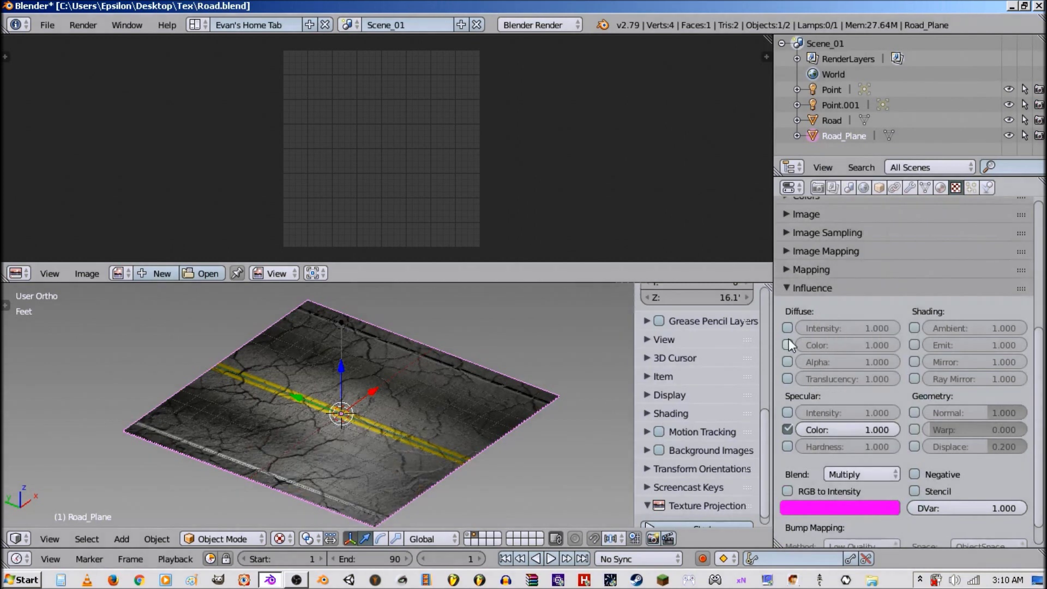
left_click(787, 340)
mouse_move(525, 453)
middle_mouse_down()
mouse_move(422, 441)
mouse_move(521, 452)
middle_mouse_up()
scroll(518, 444, "up", 3)
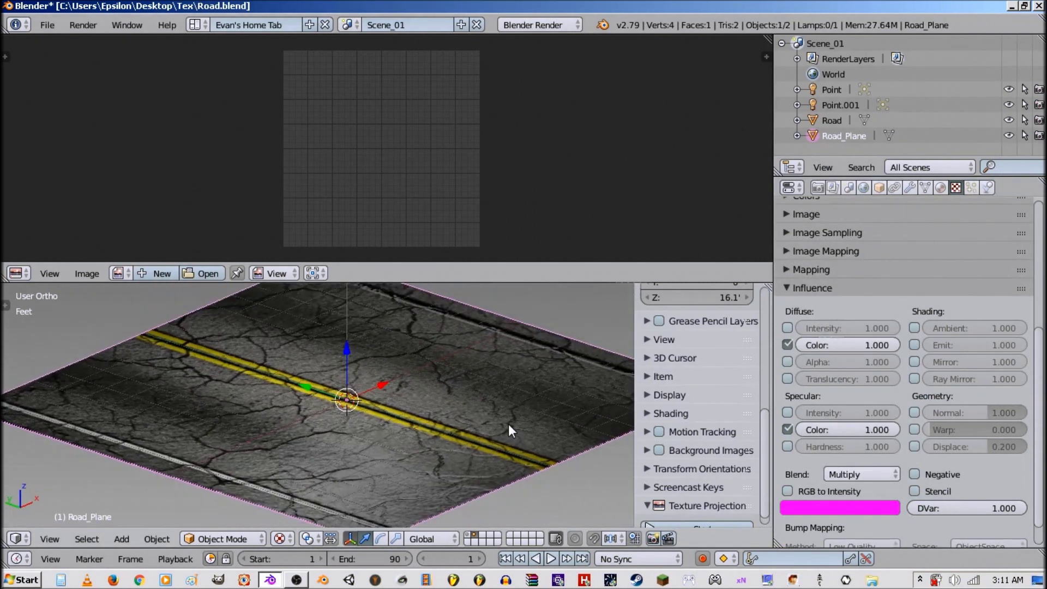